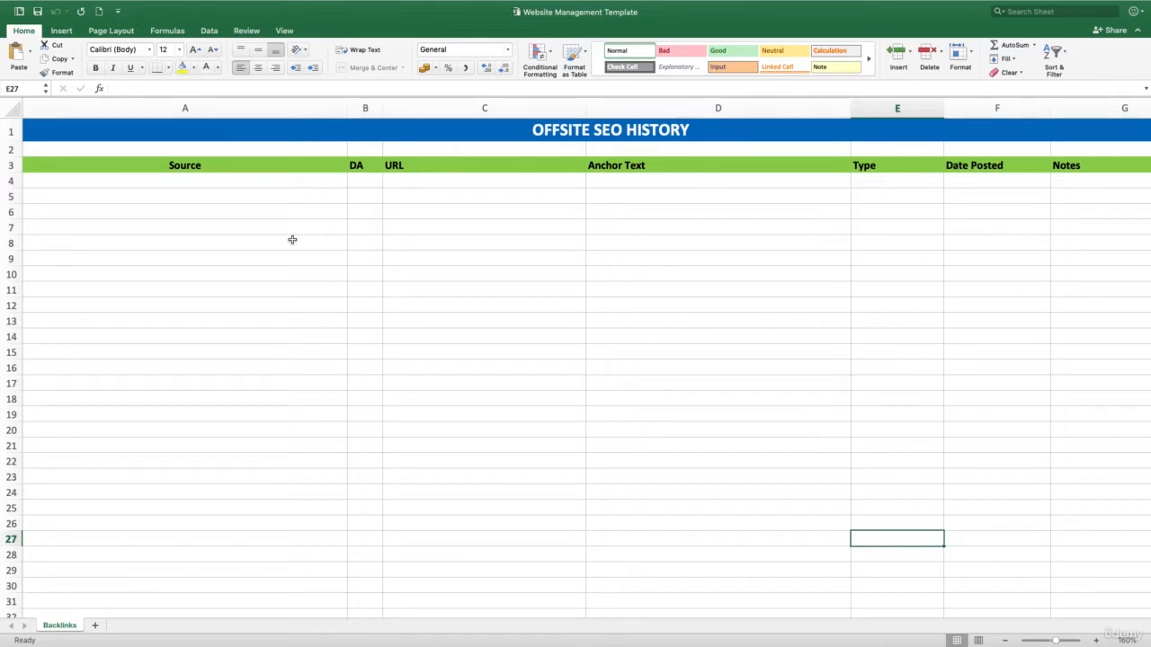
Switch to Semrush in the browser and open the full list of backlinks for clickslice.co.uk.
{"action": "key", "text": "ctrl+Right"}
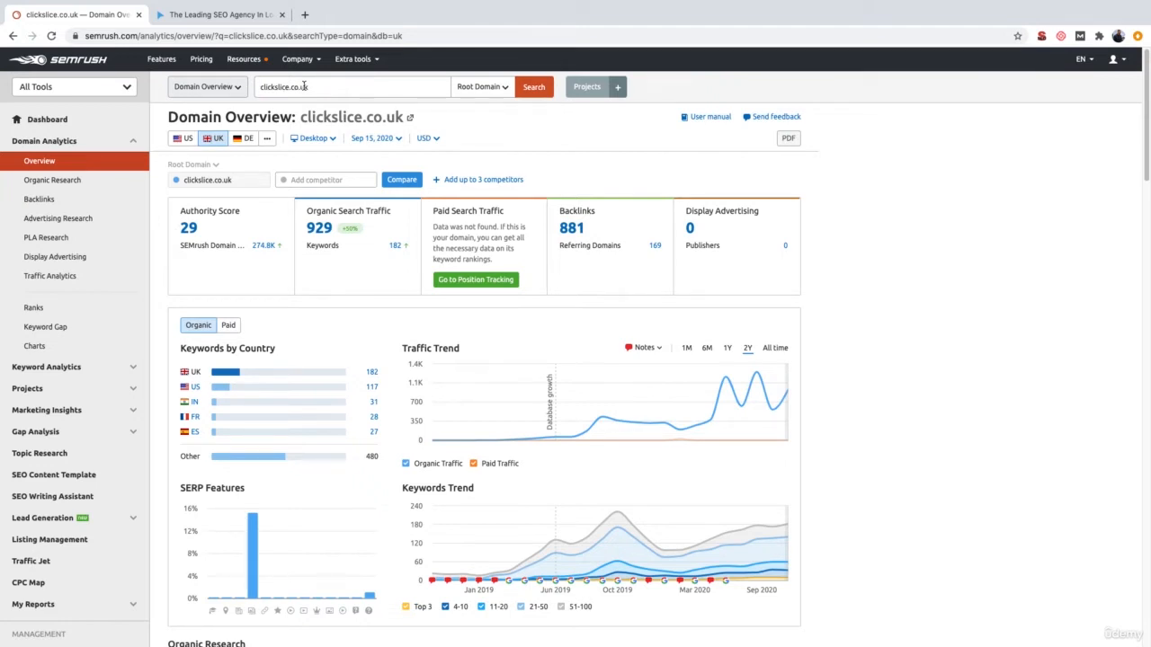
{"action": "left_click", "coordinate": [119, 202]}
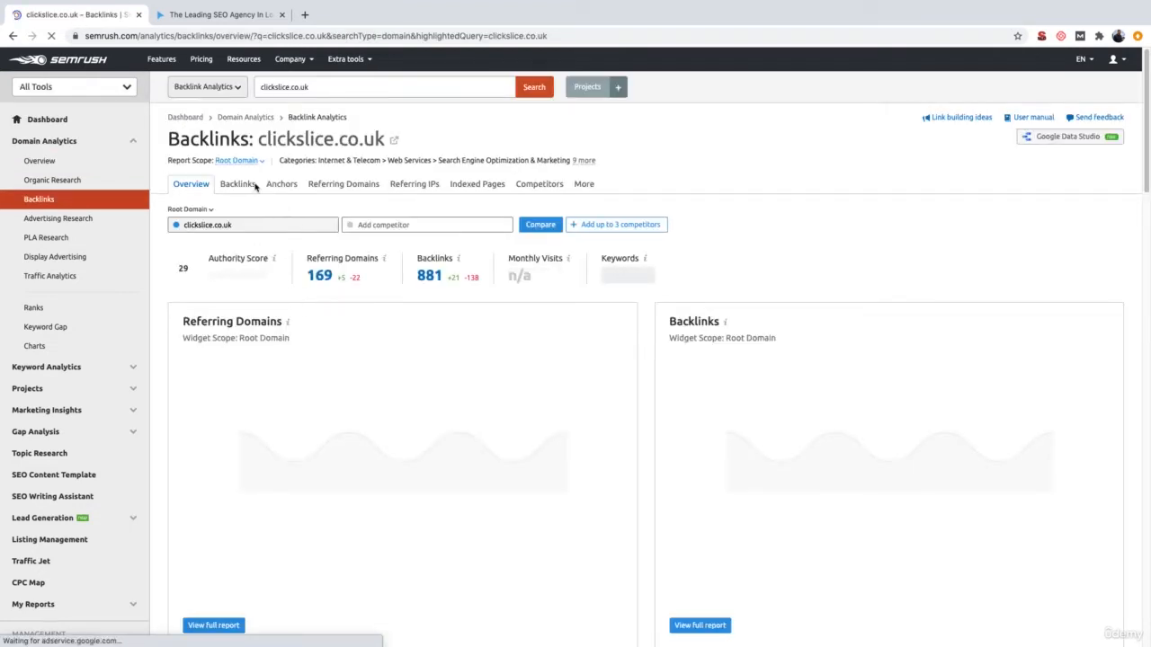
{"action": "left_click", "coordinate": [240, 184]}
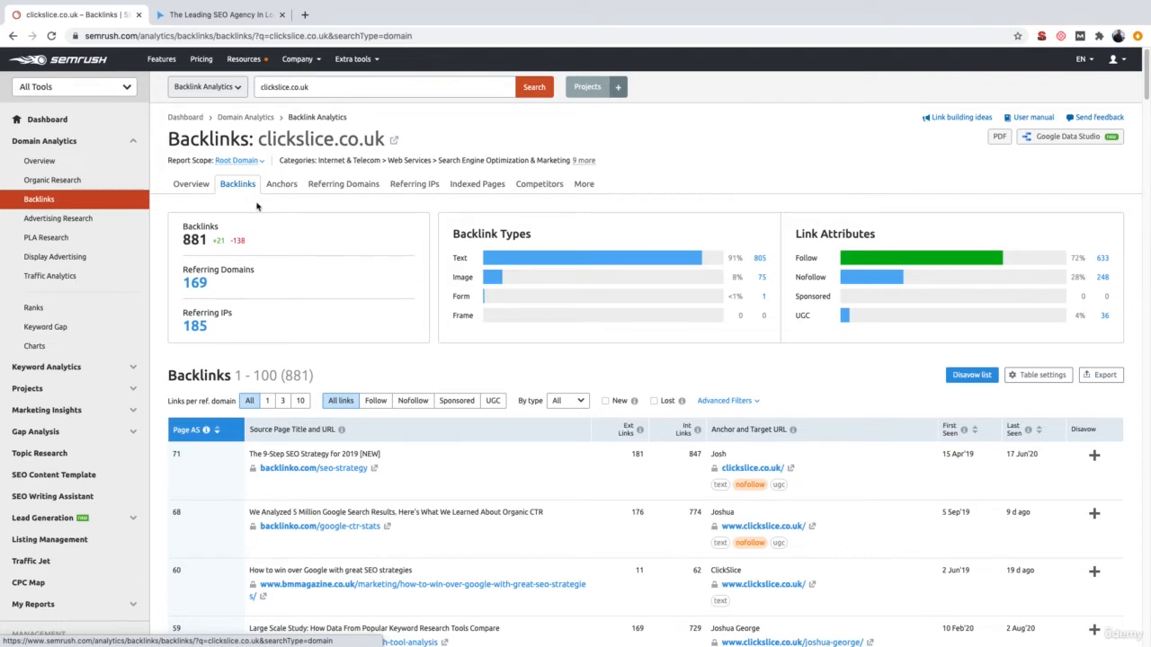
Filter the backlinks to one link per referring domain and follow links only.
{"action": "left_click", "coordinate": [268, 401]}
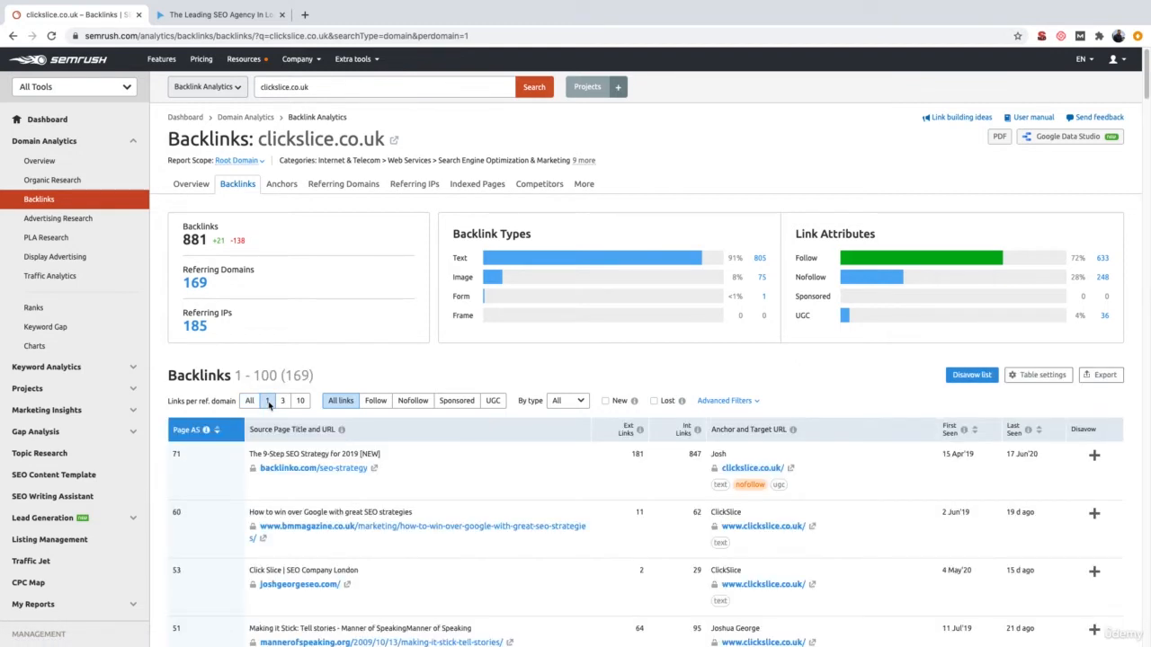
{"action": "left_click", "coordinate": [376, 401]}
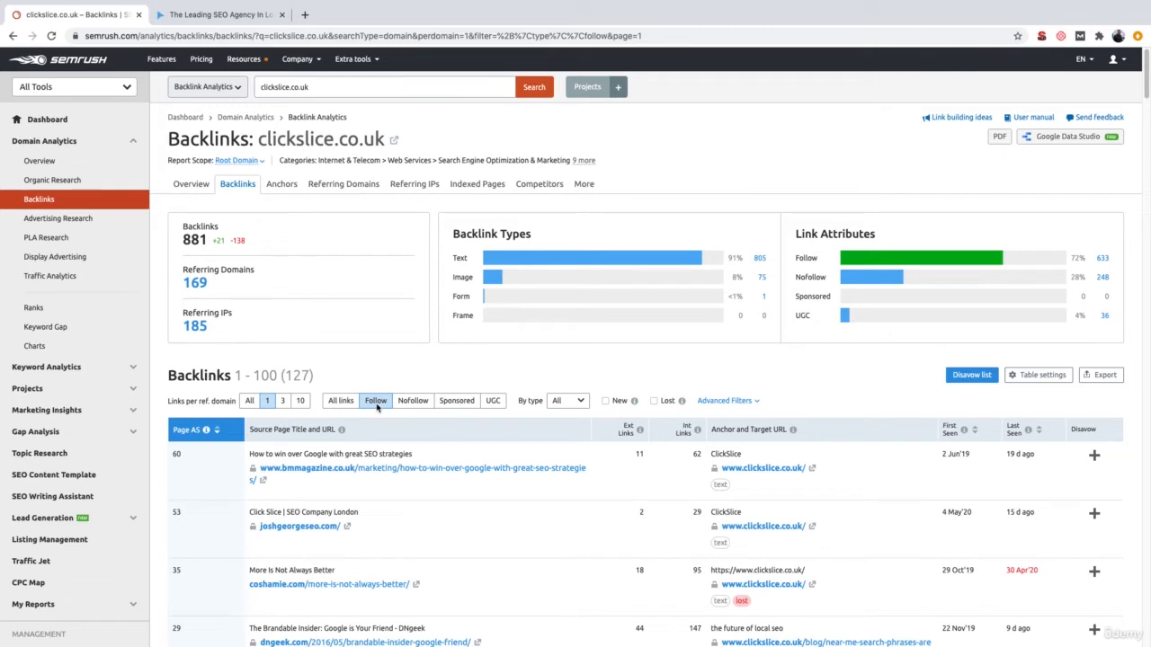
{"action": "double_click", "coordinate": [290, 369]}
{"action": "left_click", "coordinate": [342, 377]}
Sort the filtered backlinks by First Seen date with the oldest first.
{"action": "left_click", "coordinate": [946, 433]}
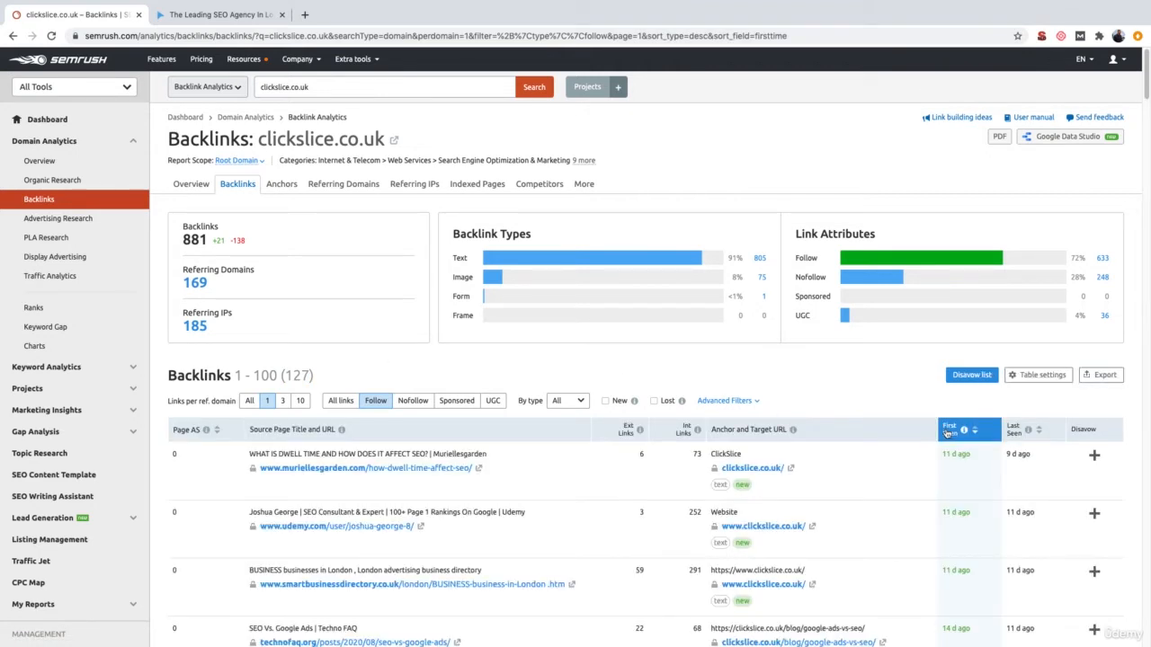
{"action": "left_click", "coordinate": [946, 432]}
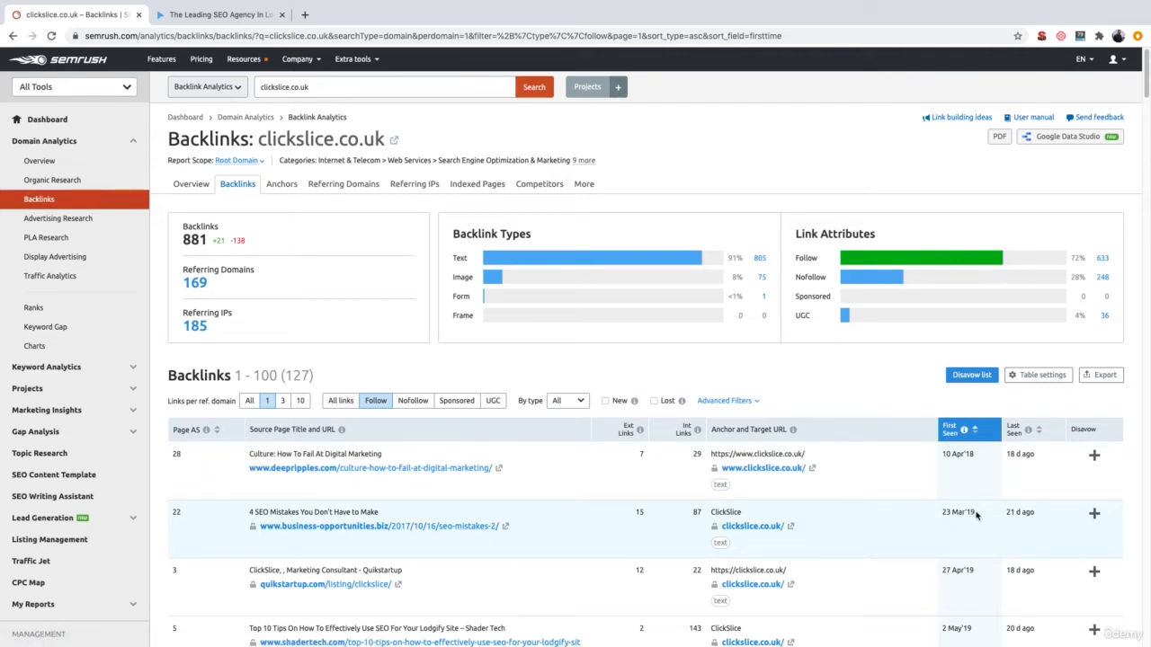
{"action": "scroll", "coordinate": [601, 514], "scroll_direction": "down", "scroll_amount": 1}
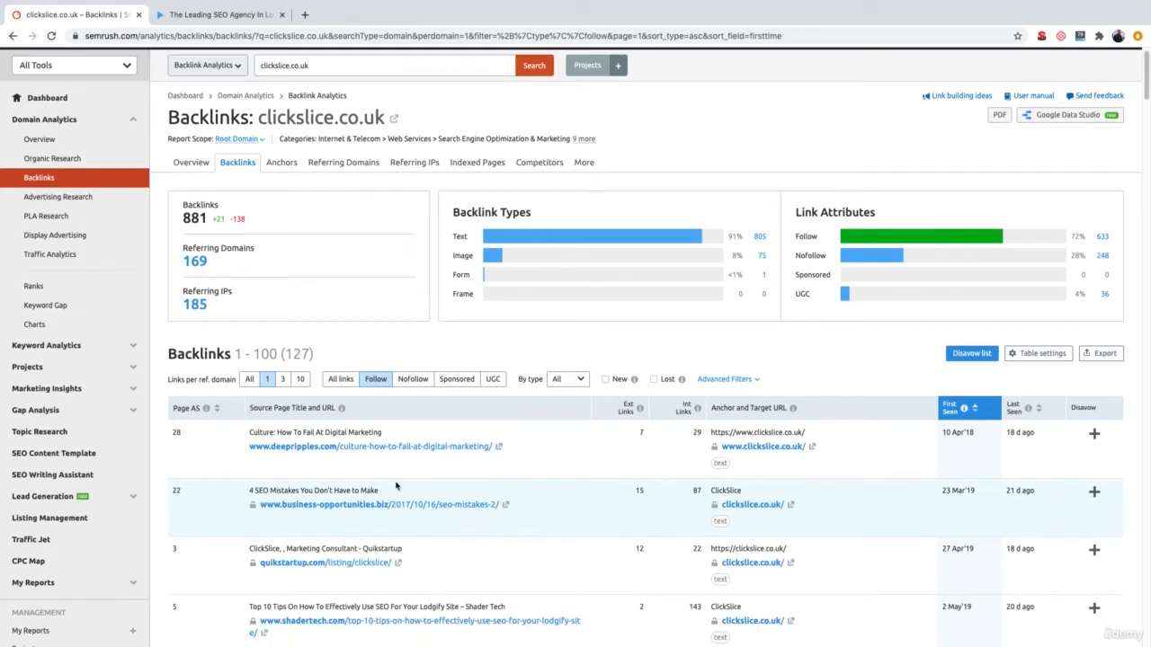
{"action": "triple_click", "coordinate": [256, 490]}
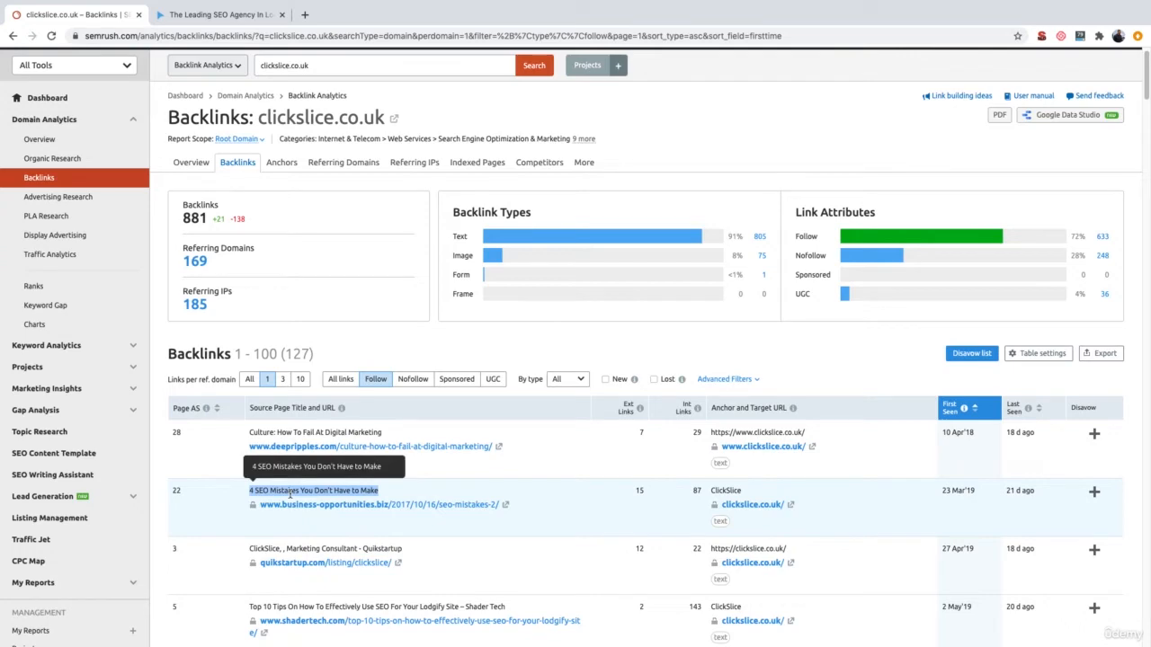
{"action": "left_click", "coordinate": [439, 517]}
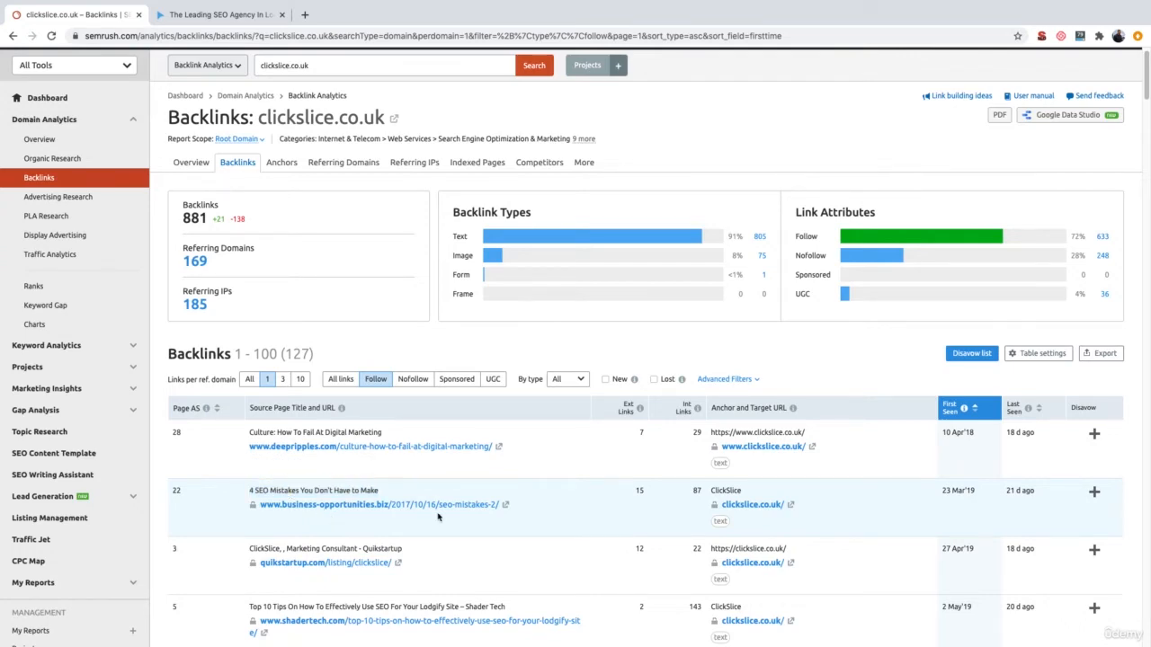
{"action": "key", "text": "ctrl+Left"}
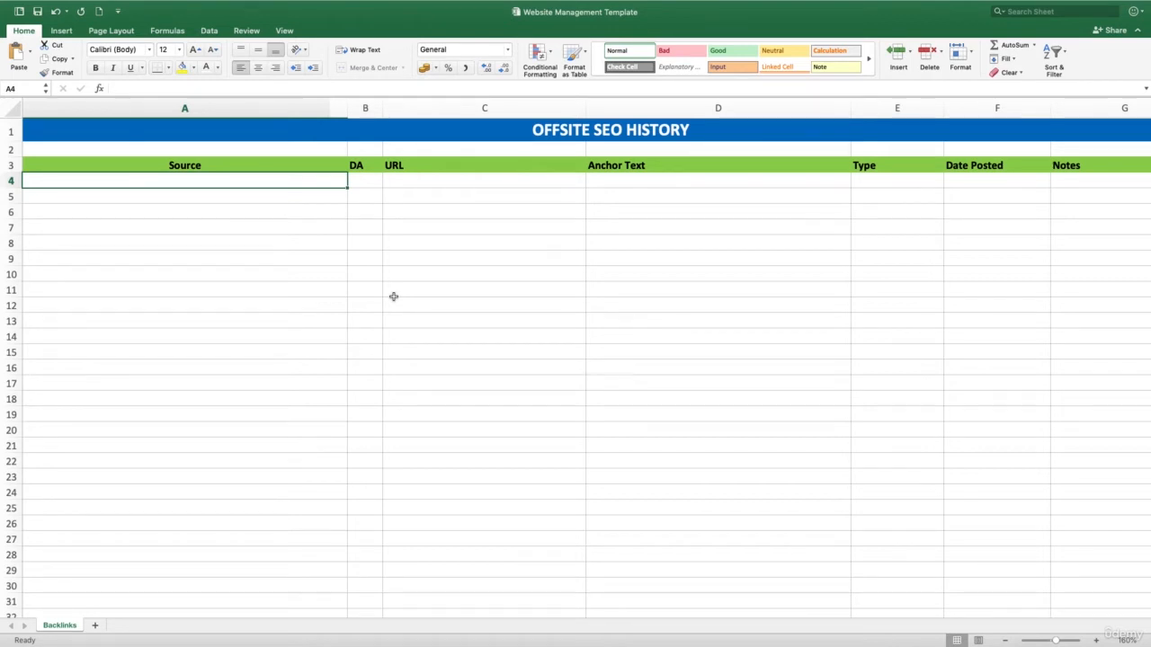
{"action": "left_click", "coordinate": [357, 189]}
{"action": "left_click", "coordinate": [398, 178]}
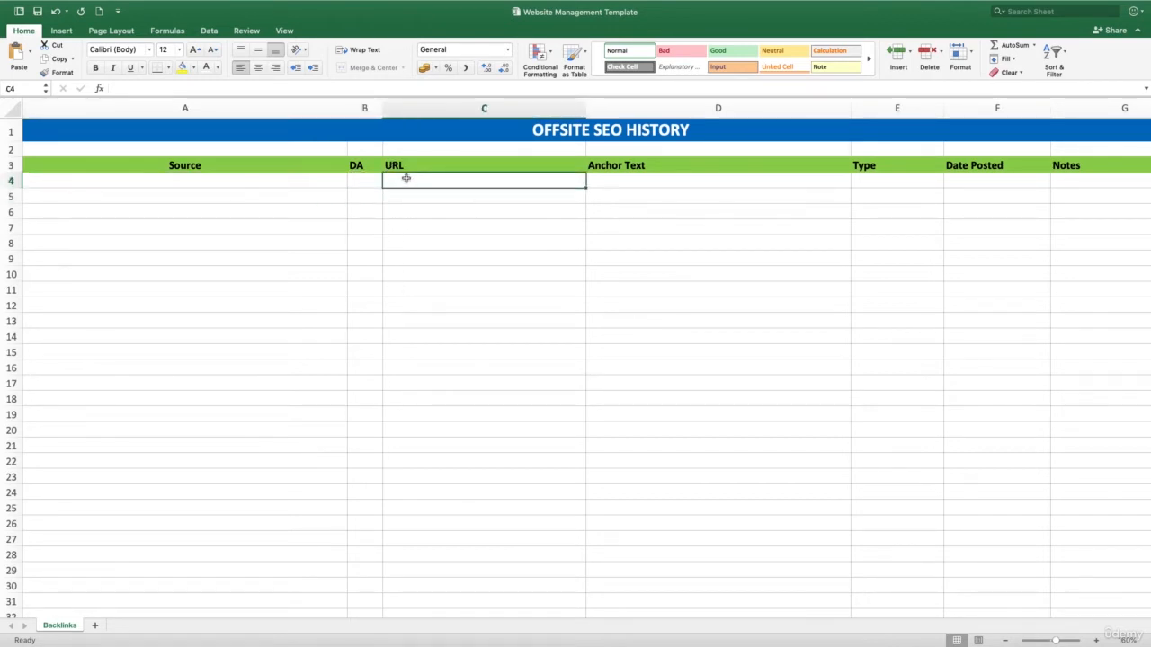
{"action": "left_click", "coordinate": [615, 181]}
{"action": "left_click", "coordinate": [876, 180]}
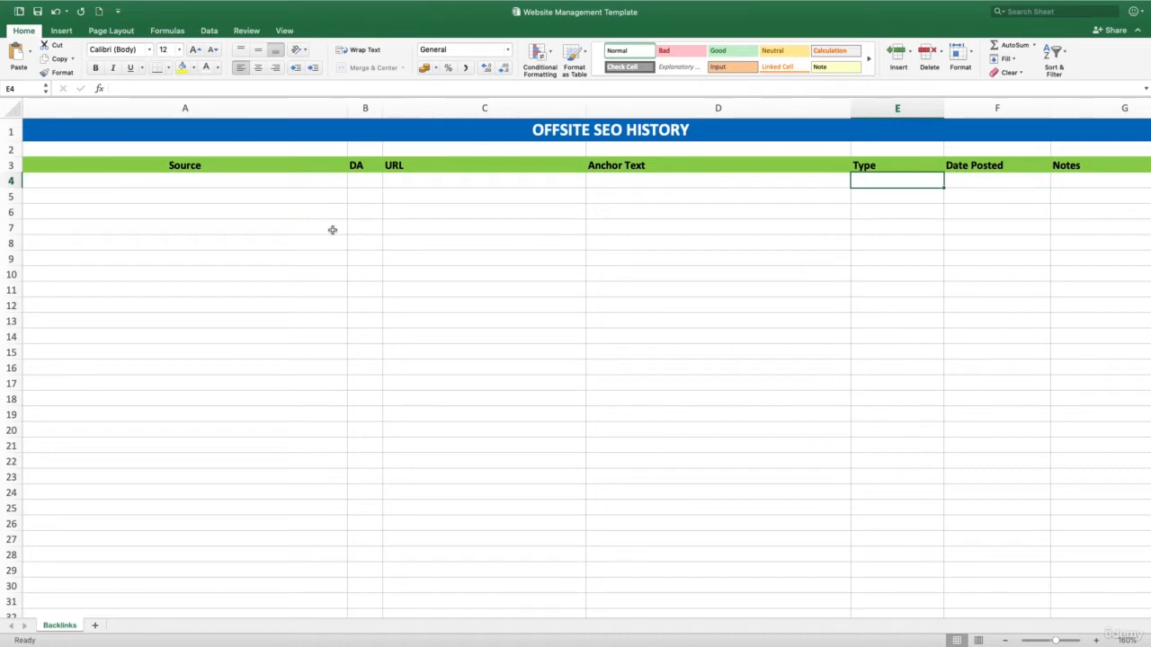
{"action": "left_click", "coordinate": [259, 167]}
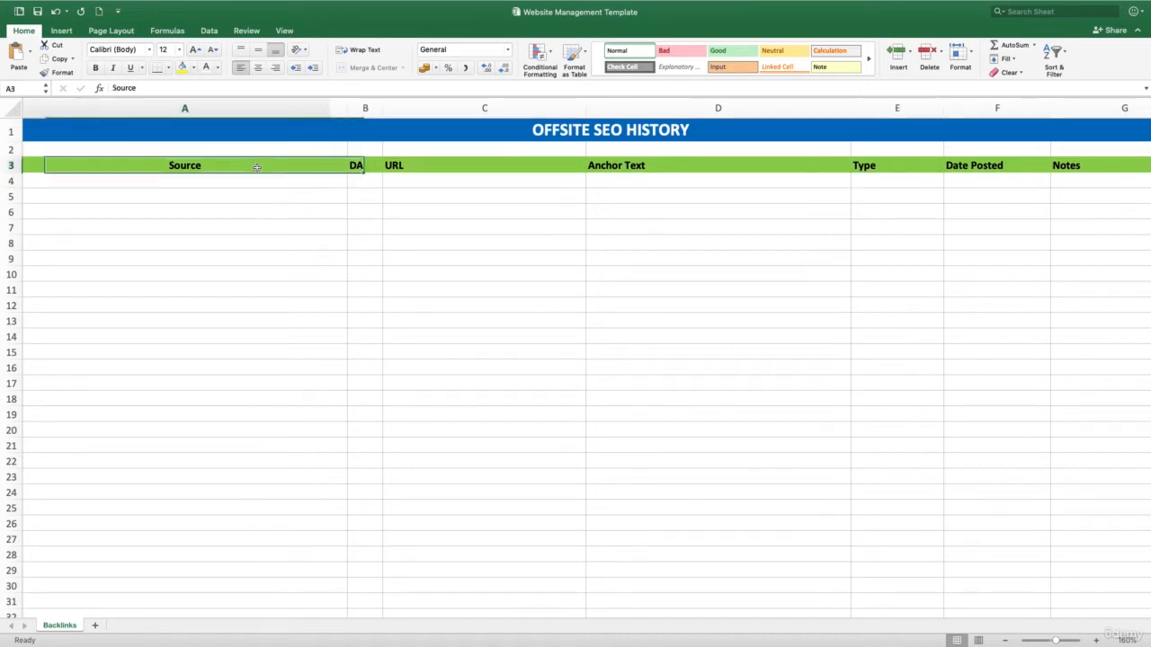
{"action": "key", "text": "ctrl+Right"}
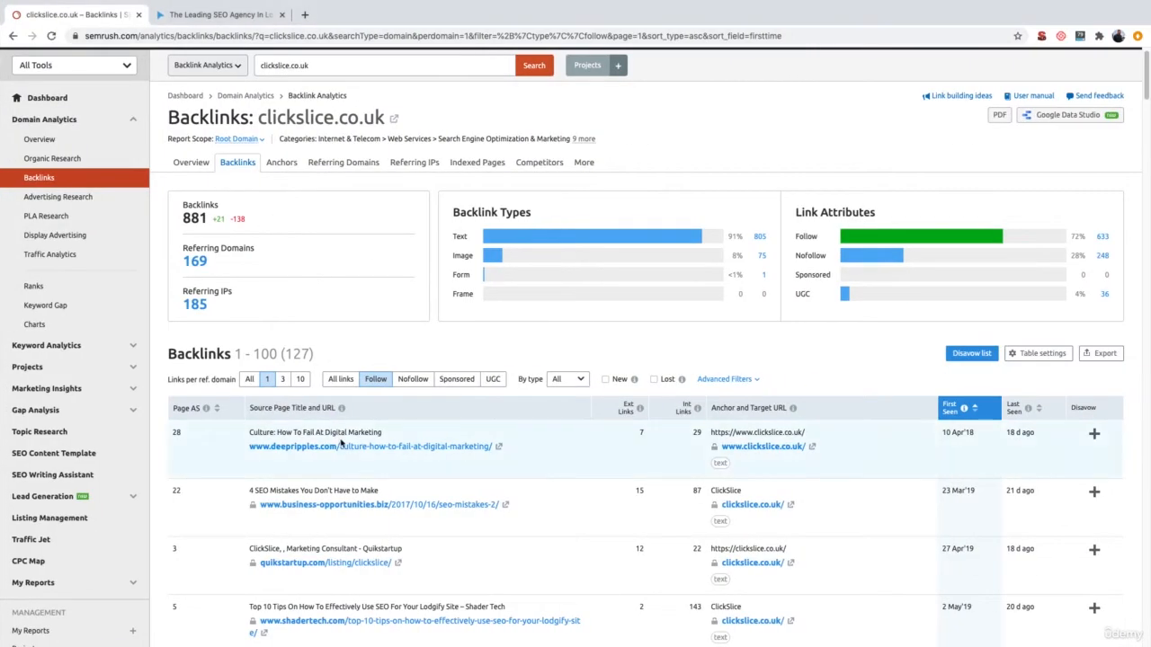
Open the "4 SEO Mistakes You Don't Have to Make" backlink and copy its page address into Source cell A4 of the Excel sheet.
{"action": "scroll", "coordinate": [349, 512], "scroll_direction": "down", "scroll_amount": 2}
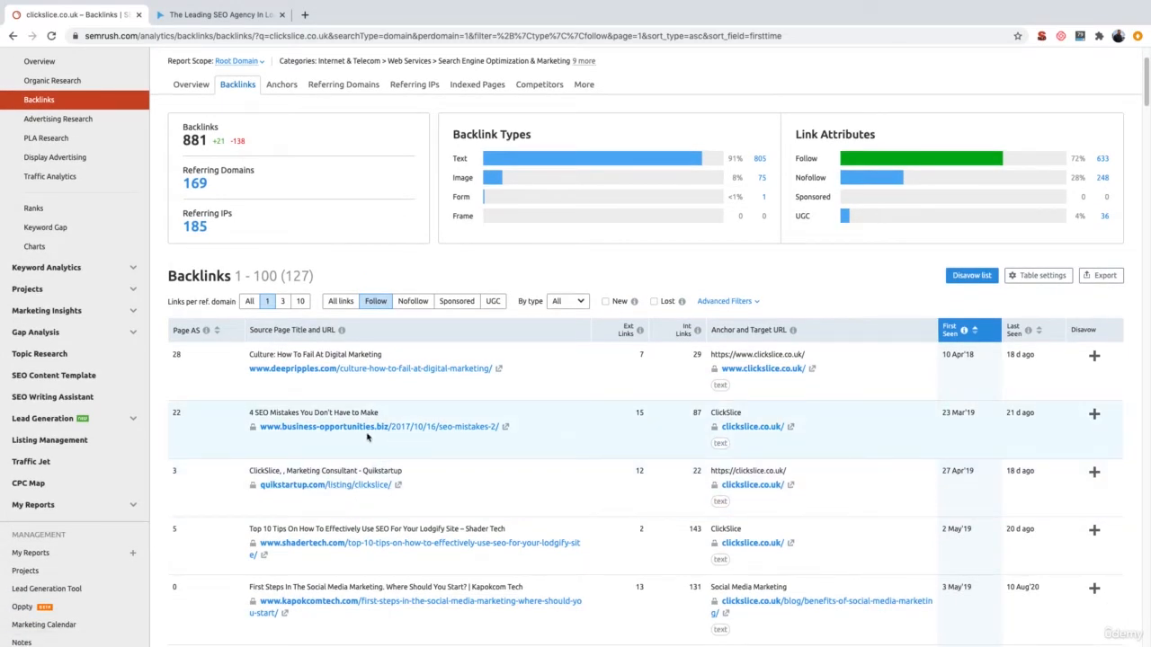
{"action": "left_click", "coordinate": [506, 428]}
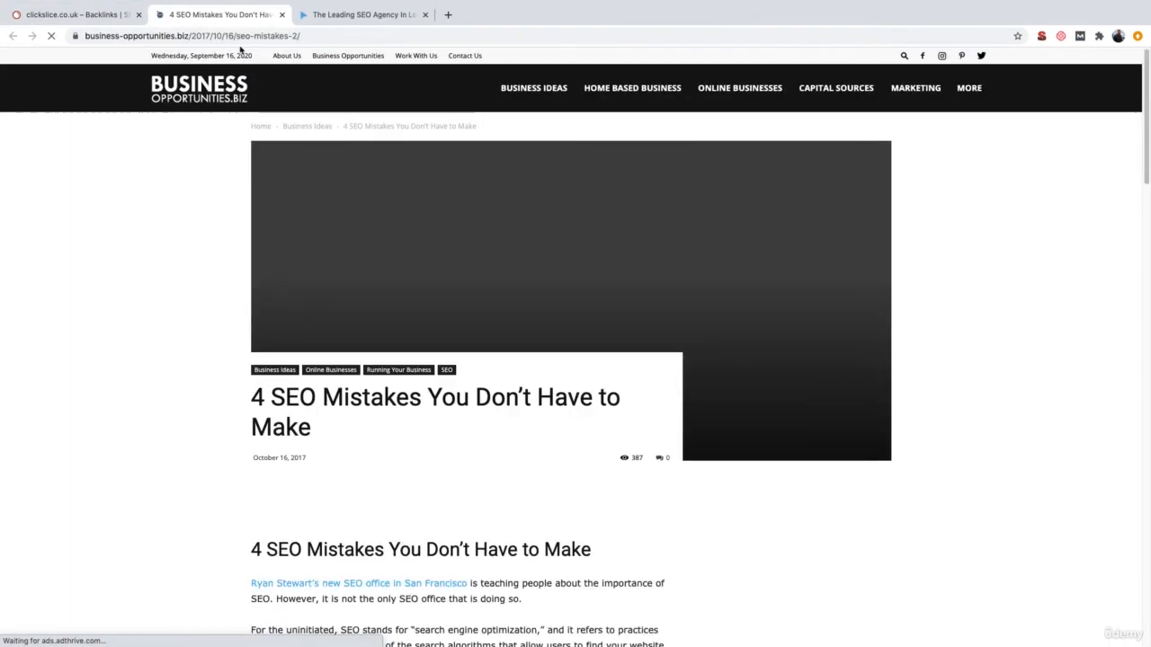
{"action": "left_click", "coordinate": [268, 36]}
{"action": "key", "text": "super+c"}
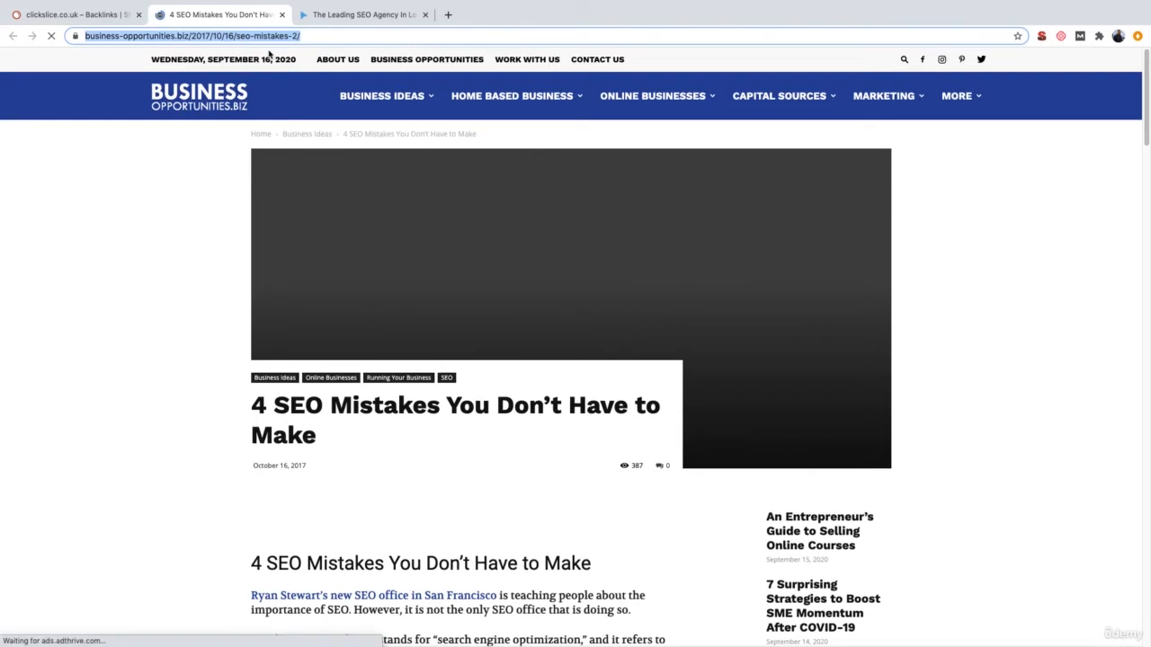
{"action": "key", "text": "ctrl+Left"}
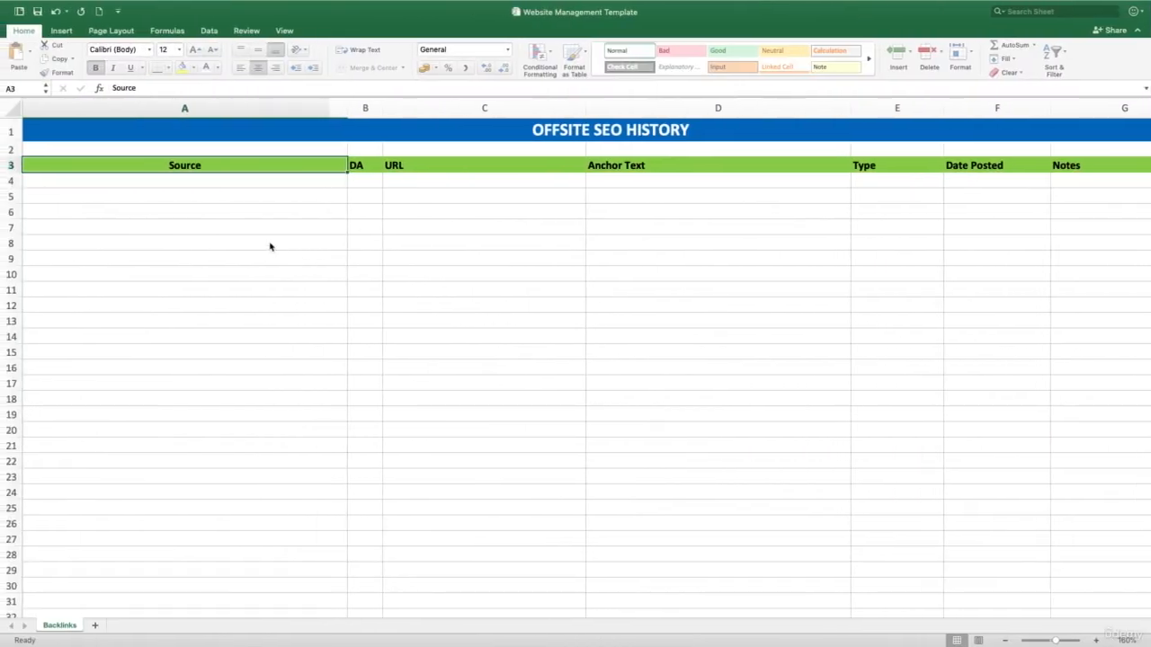
{"action": "left_click", "coordinate": [232, 183]}
{"action": "key", "text": "super+v"}
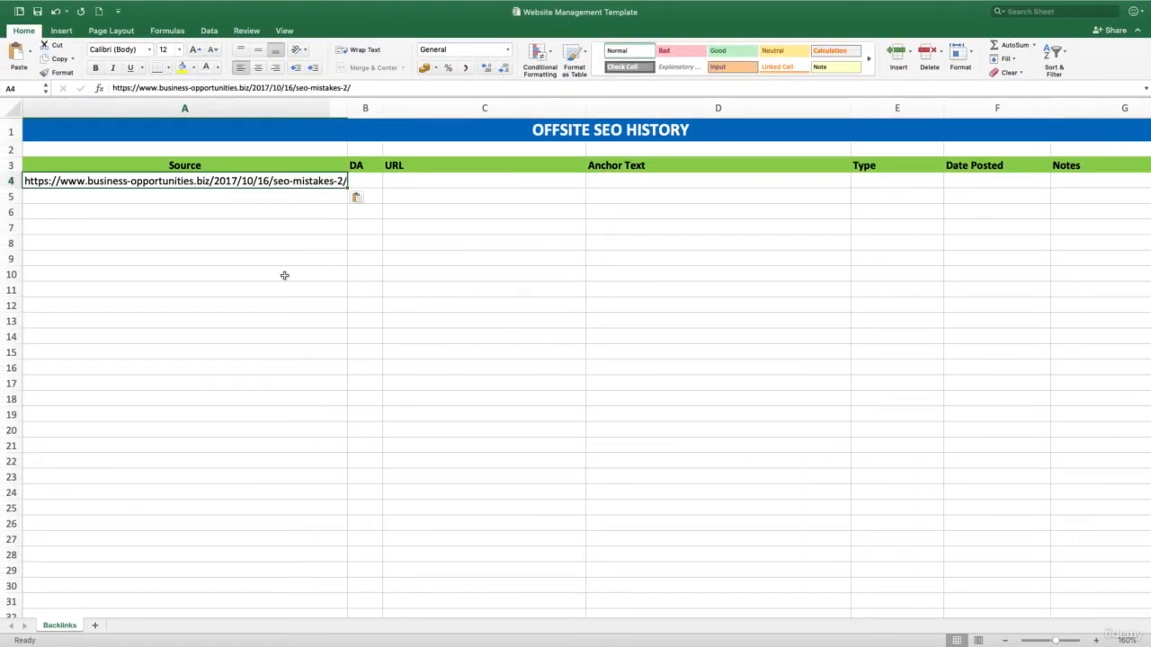
Check the article page's domain authority with MozBar in the browser and enter 70 in DA cell B4 of the Excel sheet.
{"action": "left_click", "coordinate": [285, 274]}
{"action": "left_click", "coordinate": [321, 181]}
{"action": "left_click", "coordinate": [361, 166]}
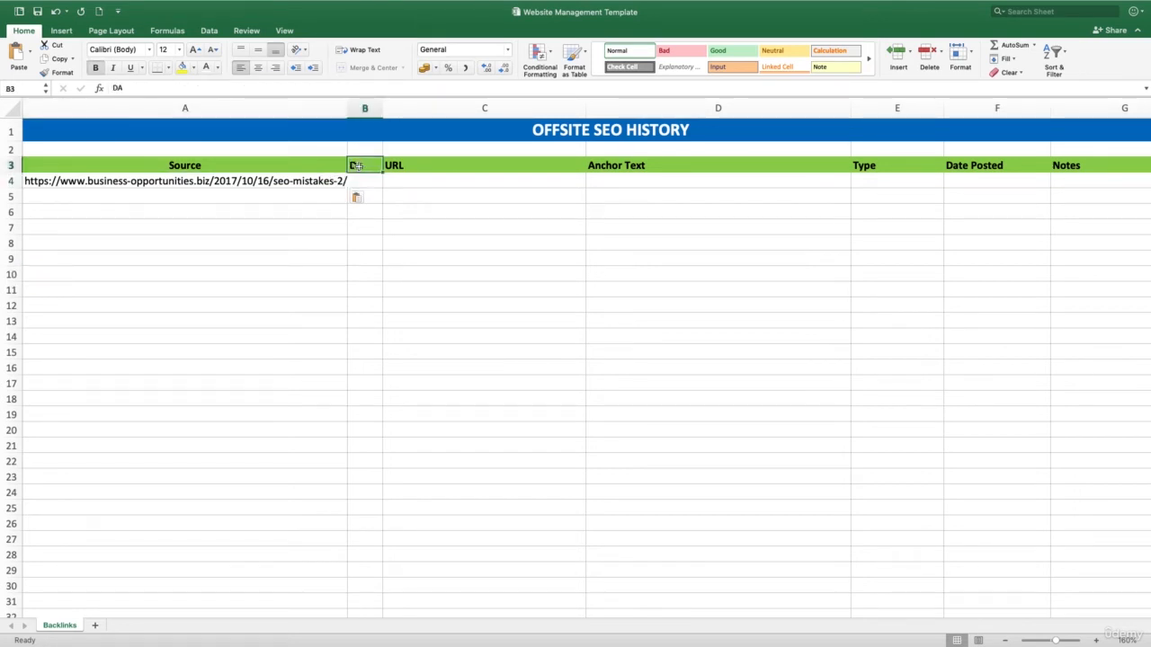
{"action": "left_click", "coordinate": [367, 179]}
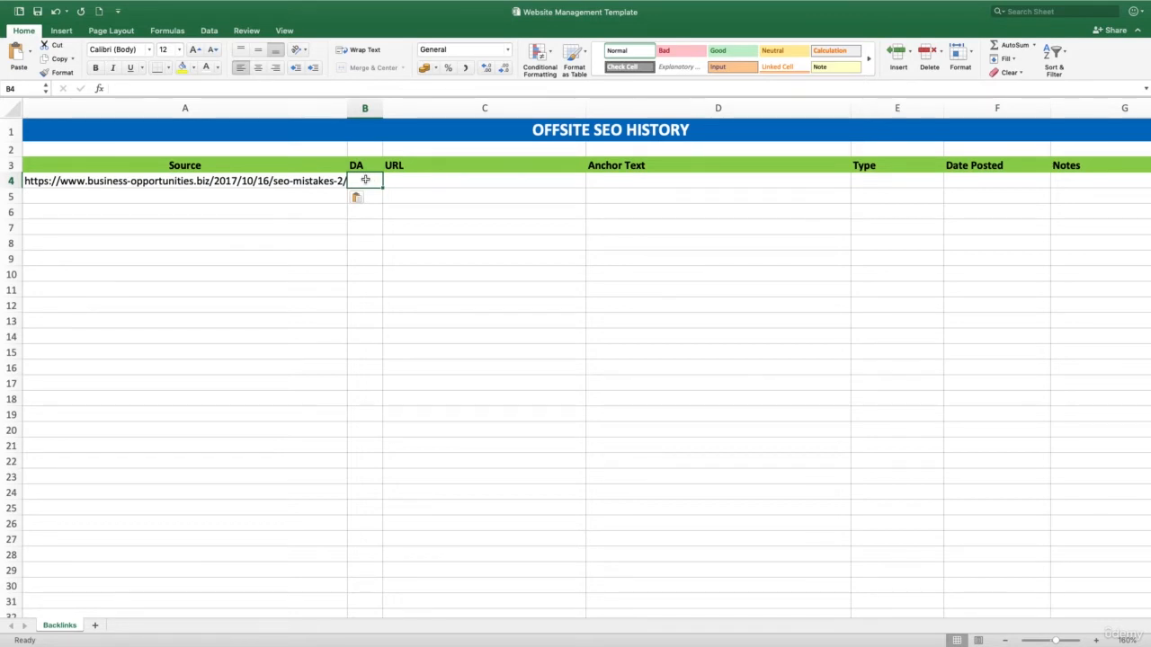
{"action": "key", "text": "ctrl+Right"}
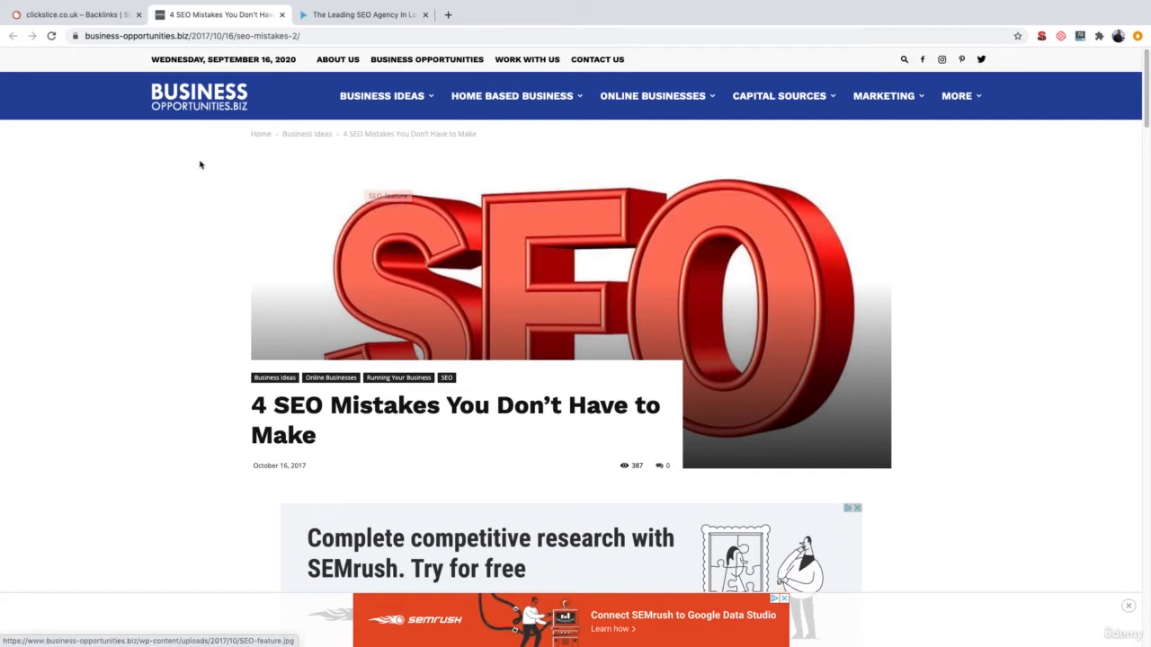
{"action": "left_click", "coordinate": [1079, 36]}
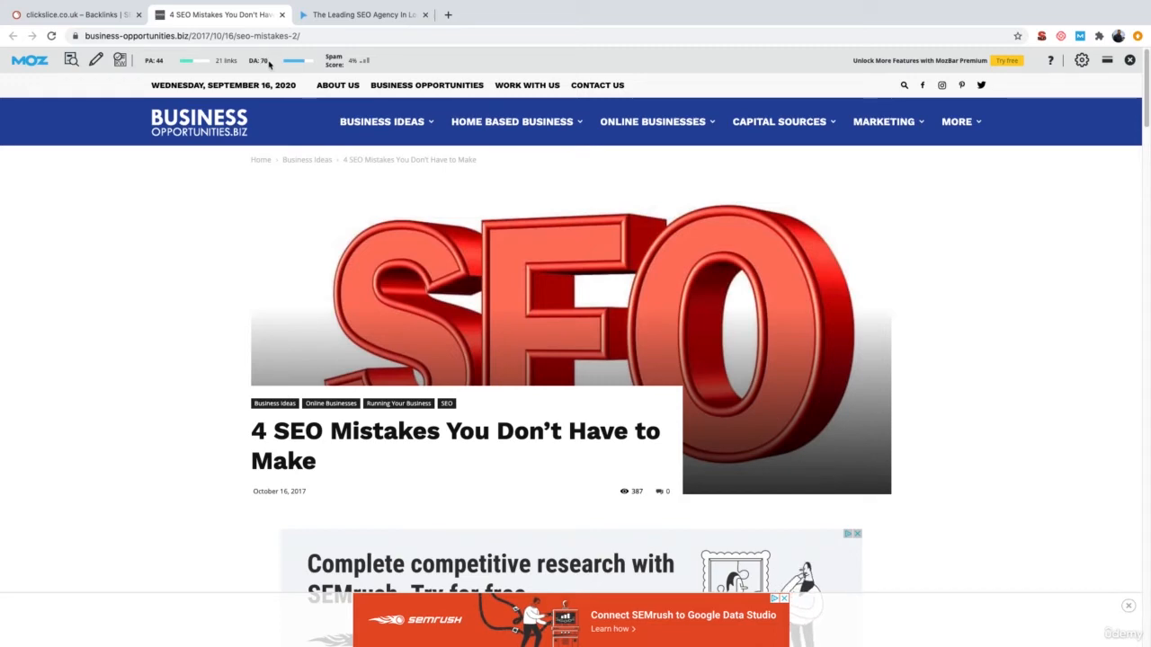
{"action": "key", "text": "ctrl+Left"}
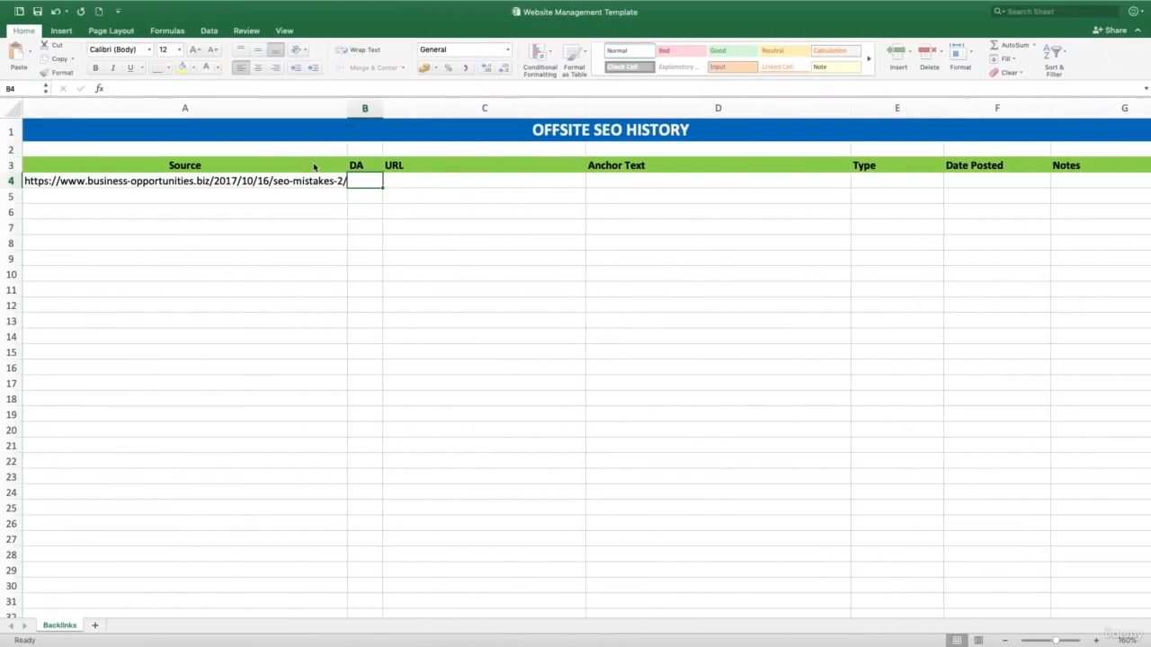
{"action": "type", "text": "7"}
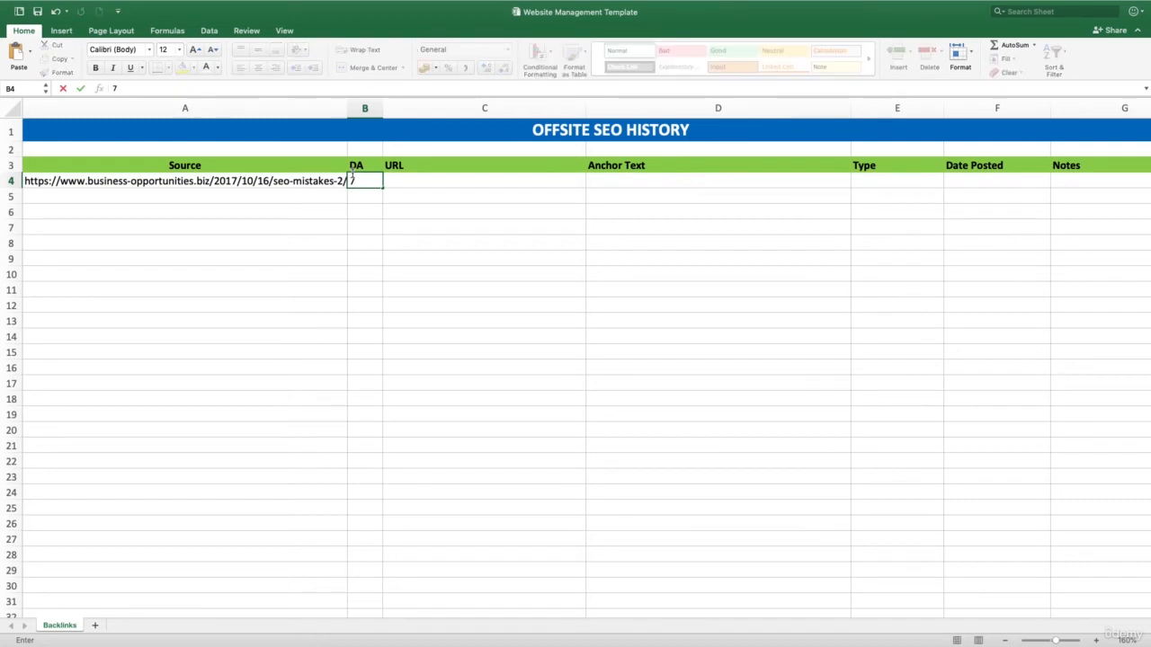
{"action": "type", "text": "0"}
{"action": "key", "text": "Return"}
Open the clickslice.co.uk target page from Semrush and copy its address into URL cell C4 of the Excel sheet.
{"action": "left_click", "coordinate": [405, 176]}
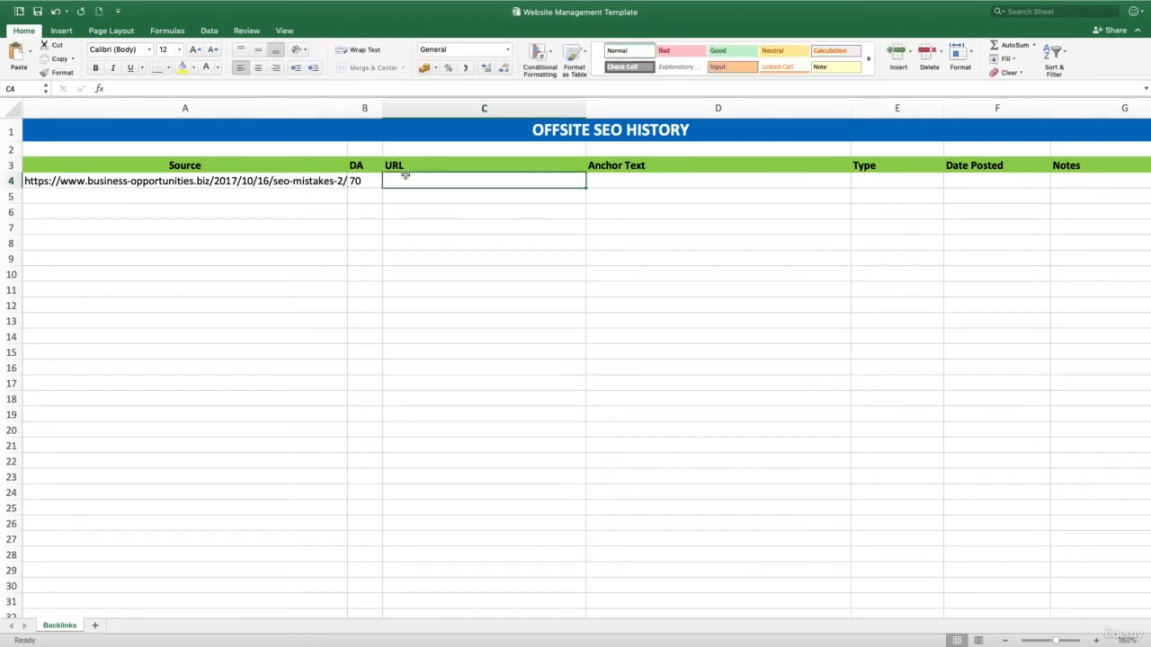
{"action": "left_click", "coordinate": [298, 182]}
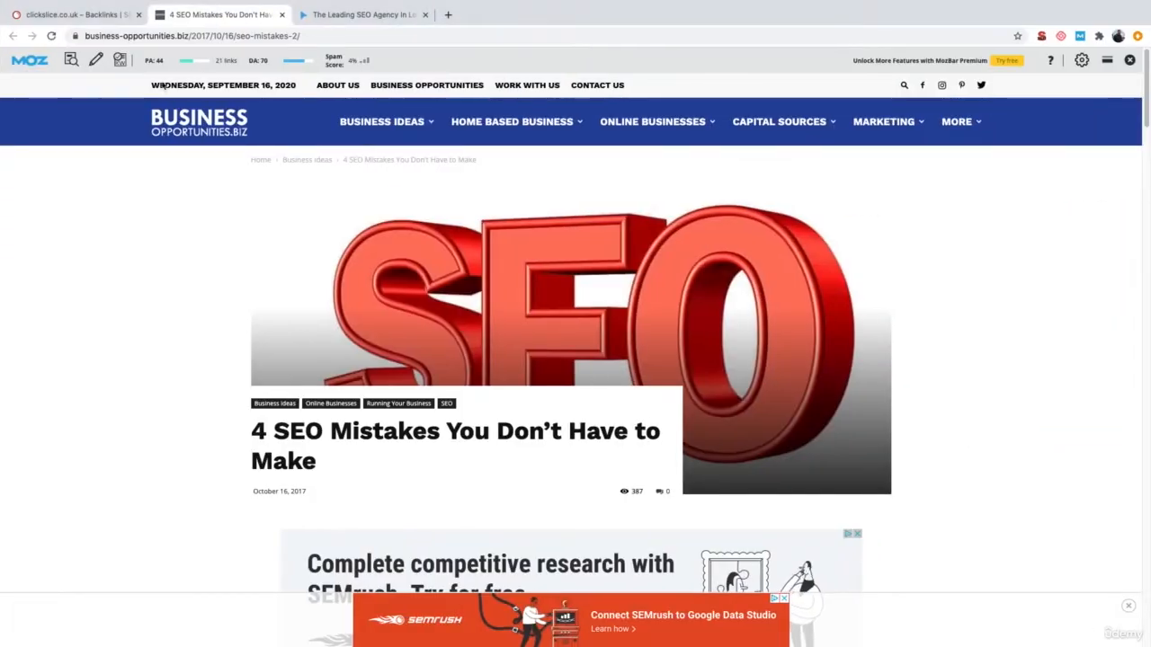
{"action": "left_click", "coordinate": [65, 15]}
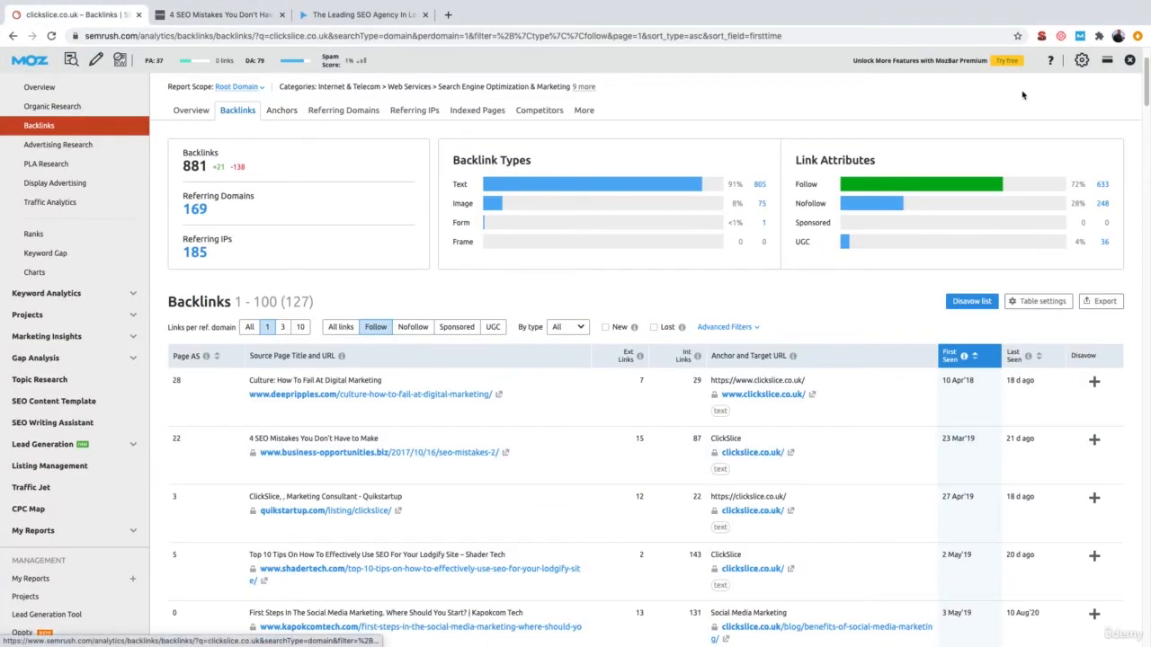
{"action": "left_click", "coordinate": [1129, 60]}
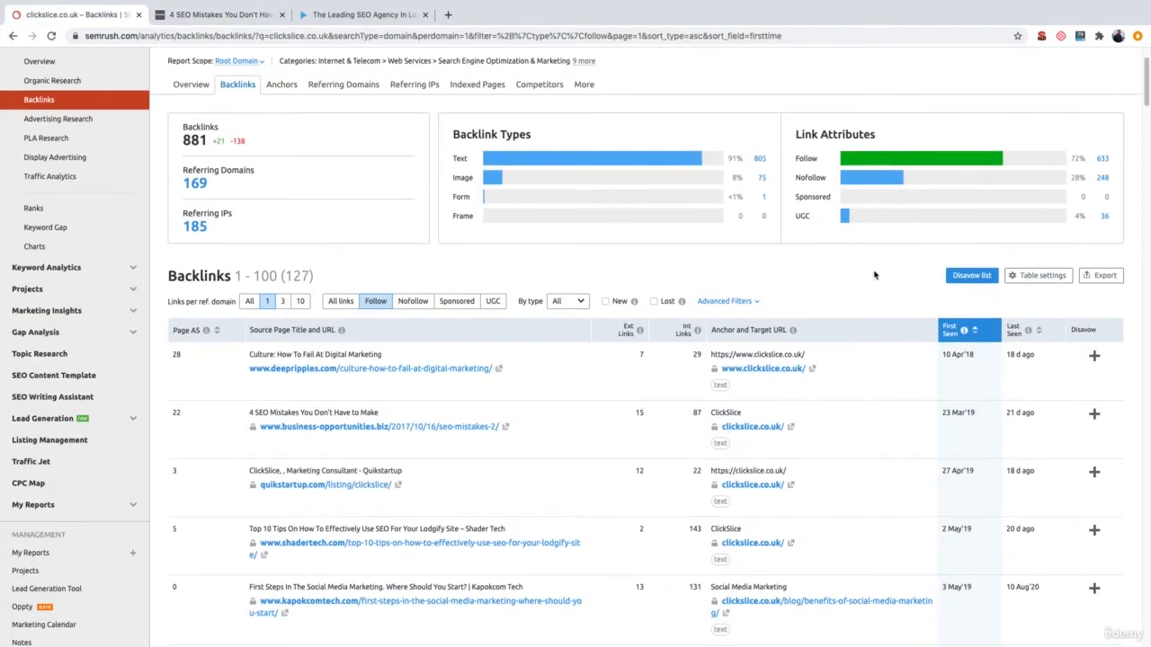
{"action": "left_click", "coordinate": [812, 370]}
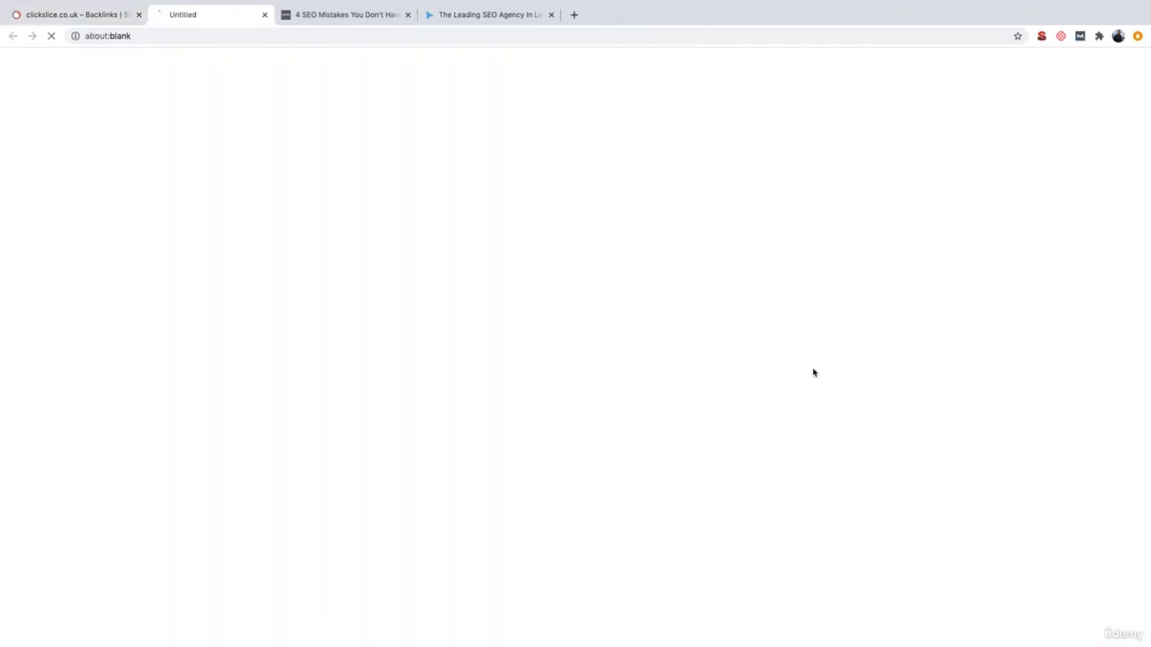
{"action": "left_click", "coordinate": [177, 36]}
{"action": "key", "text": "super+c"}
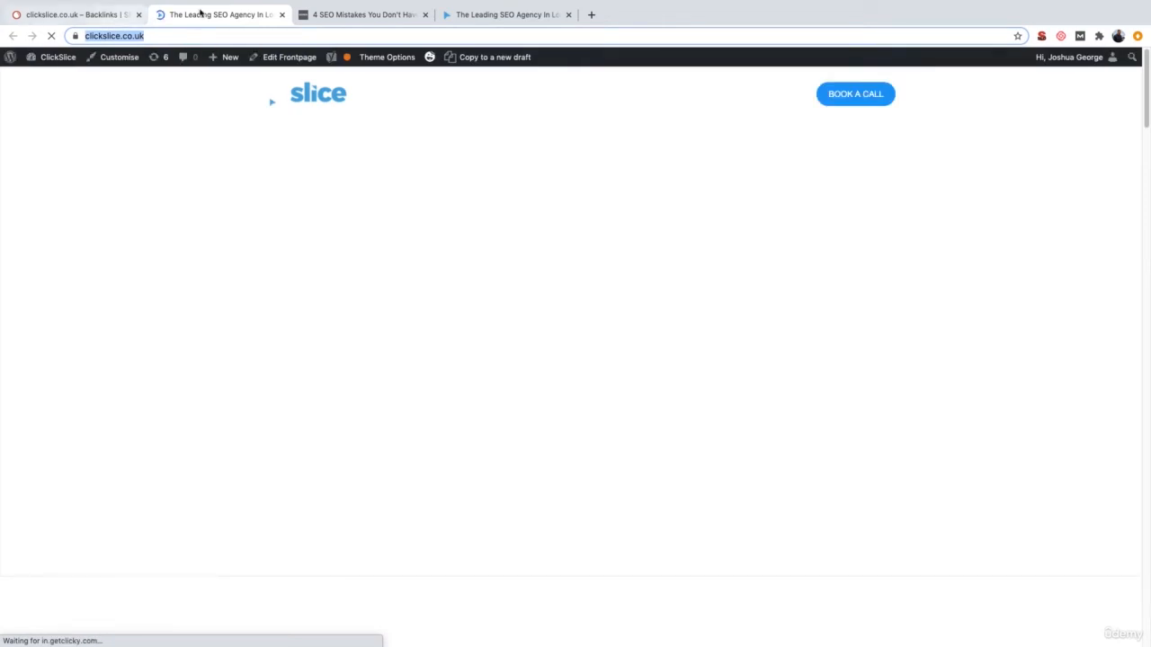
{"action": "key", "text": "ctrl+Left"}
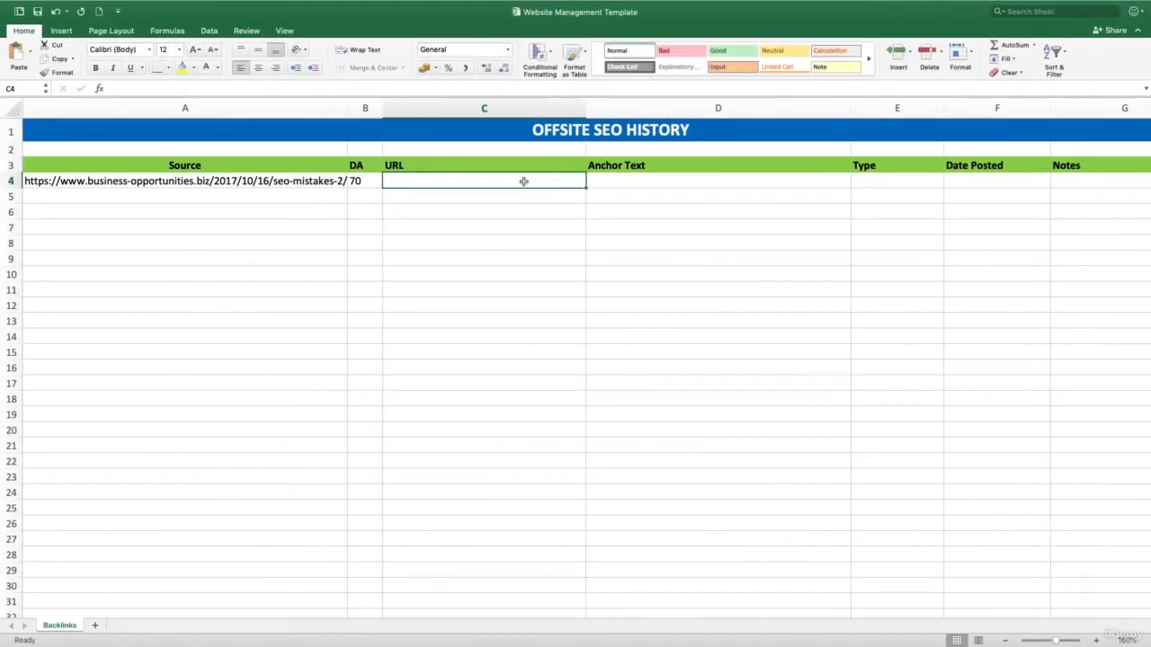
{"action": "key", "text": "super+v"}
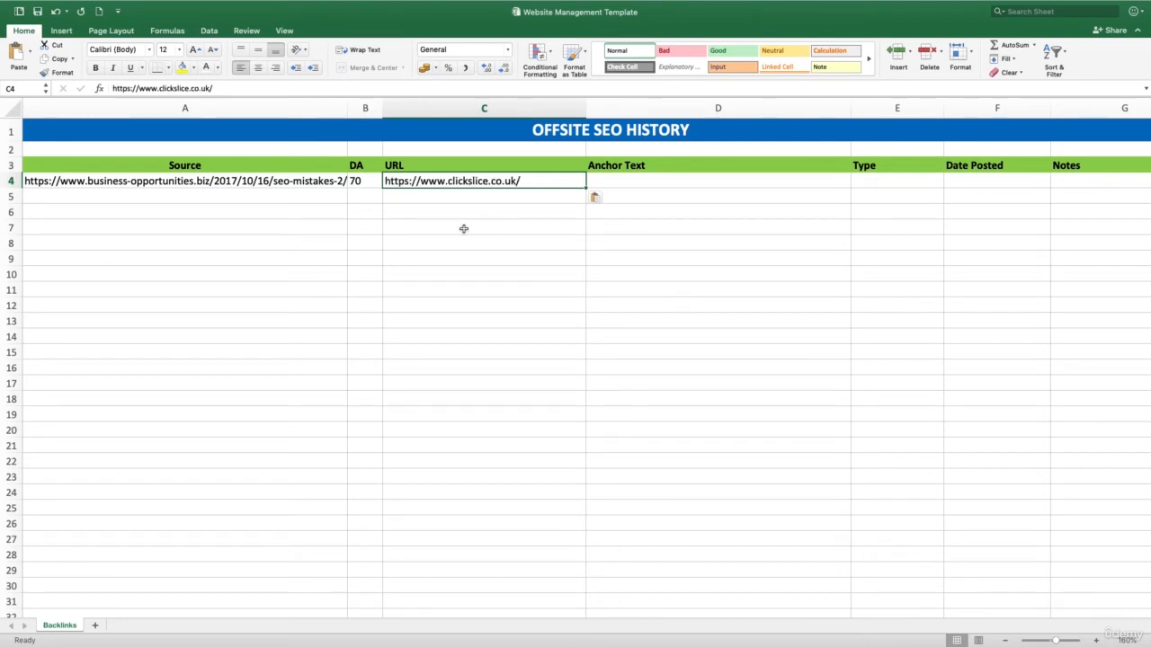
Switch to the browser and close the article and ClickSlice target page tabs, leaving only the Semrush backlinks report open.
{"action": "left_click", "coordinate": [628, 184]}
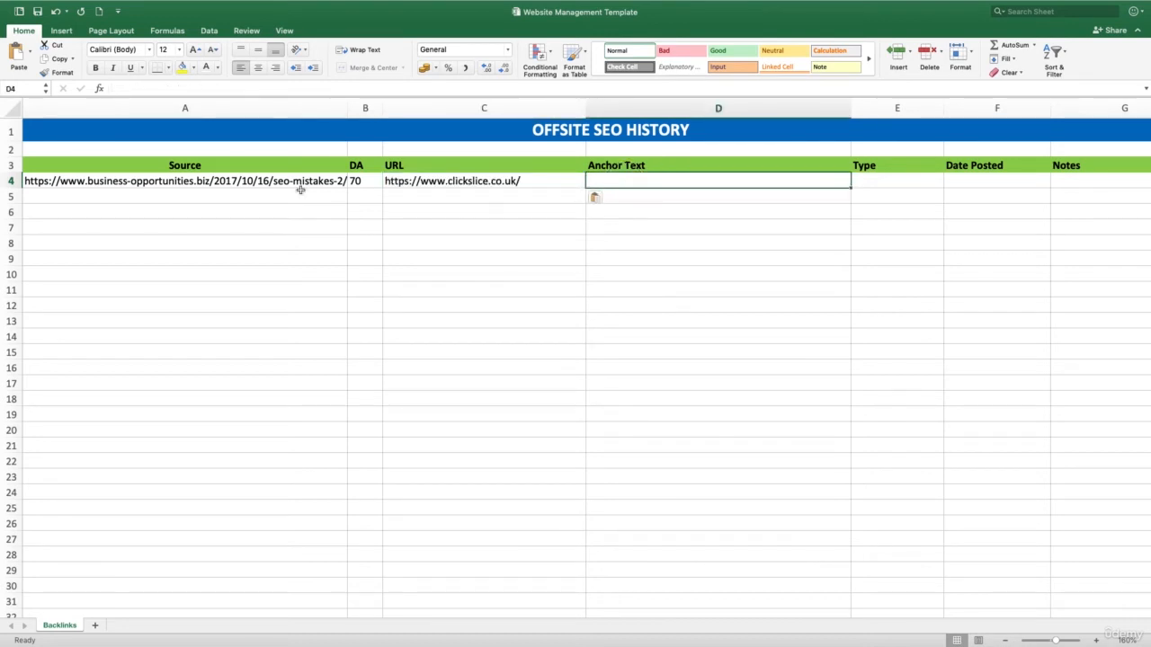
{"action": "left_click", "coordinate": [446, 183]}
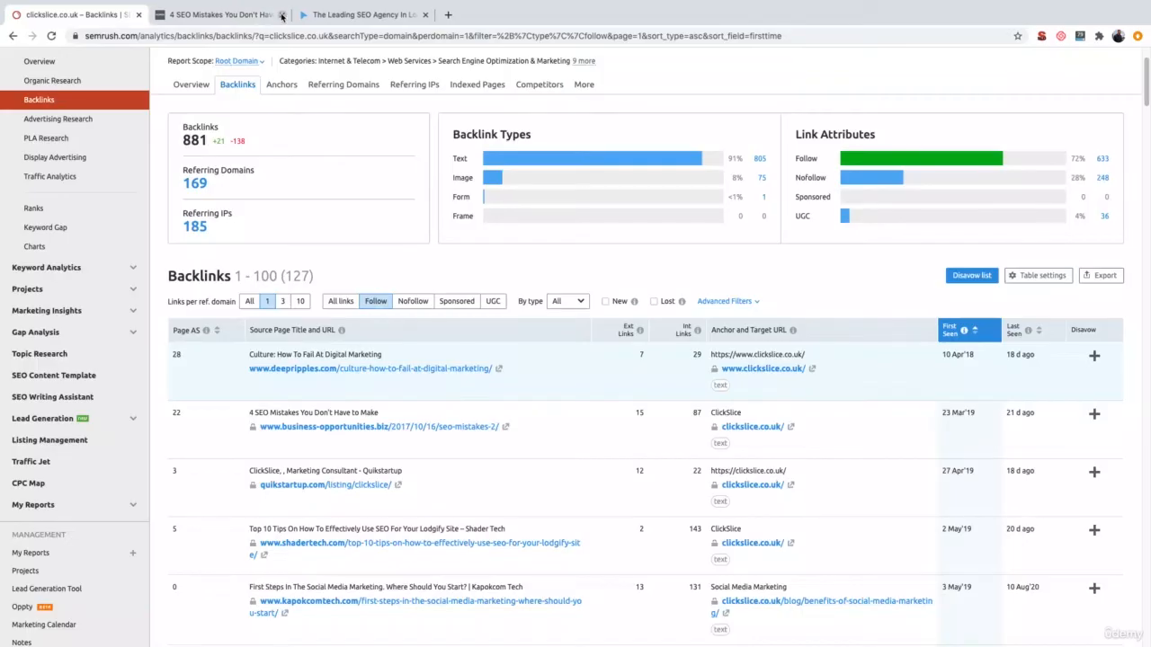
{"action": "left_click", "coordinate": [282, 14]}
{"action": "left_click", "coordinate": [281, 14]}
{"action": "left_click", "coordinate": [282, 15]}
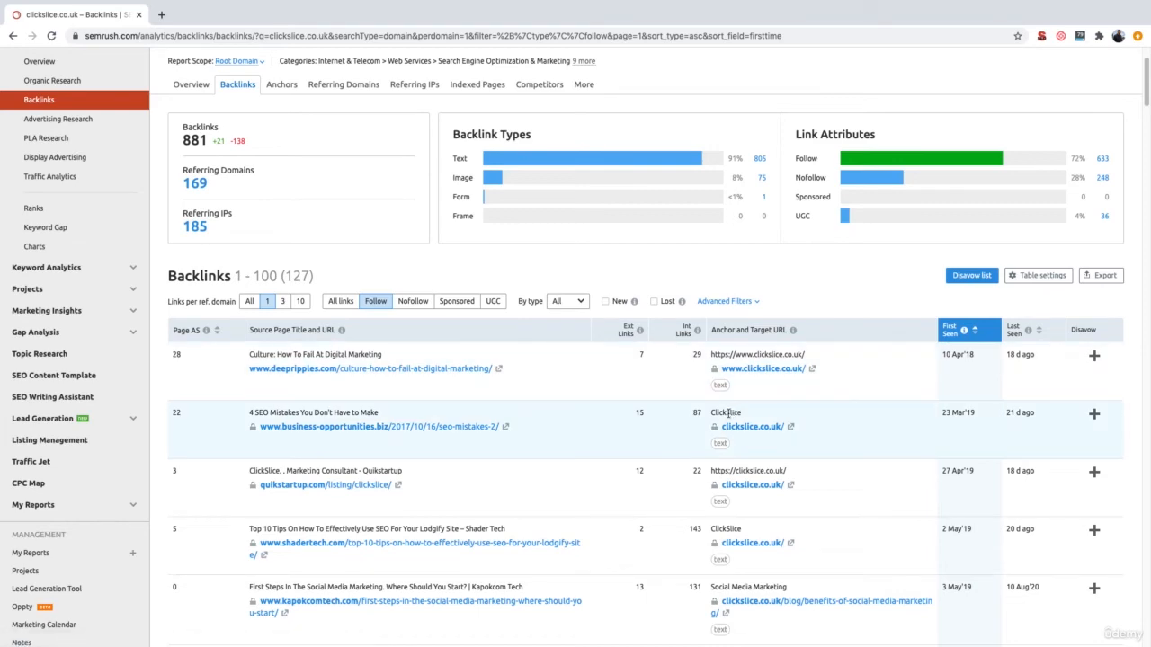
Copy the "4 SEO Mistakes You Don't Have to Make" backlink's anchor text, ClickSlice, from Semrush into Anchor Text cell D4 of the Excel sheet.
{"action": "double_click", "coordinate": [734, 413]}
{"action": "key", "text": "super+c"}
{"action": "key", "text": "ctrl+Left"}
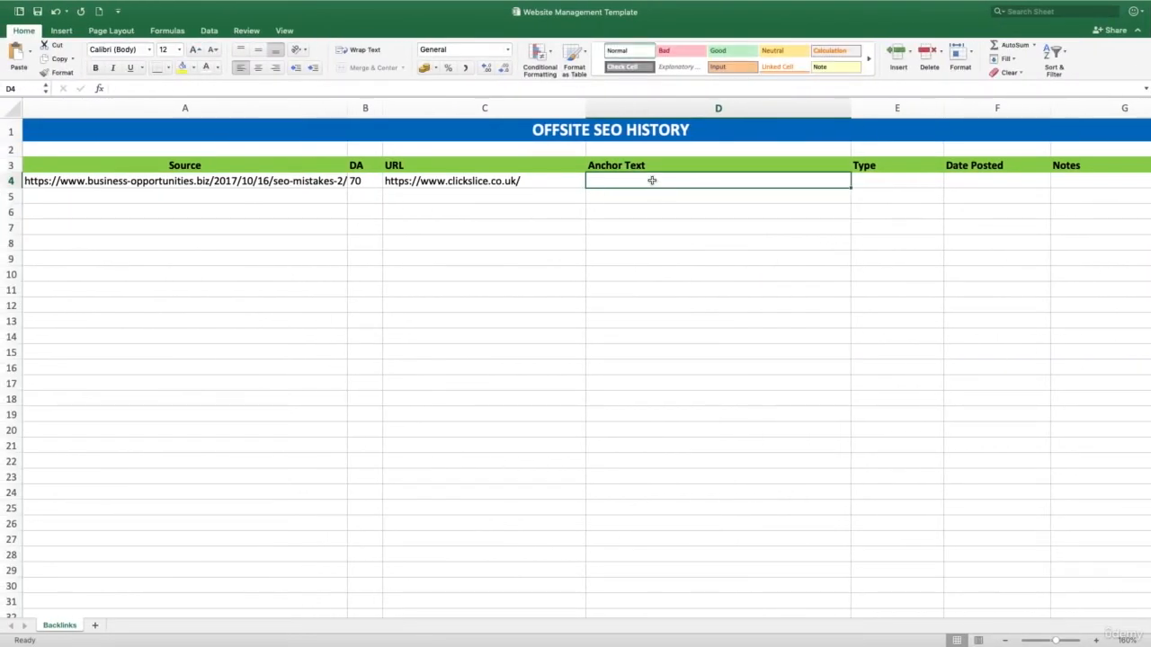
{"action": "key", "text": "super+v"}
{"action": "left_click", "coordinate": [281, 90]}
{"action": "key", "text": "super+v"}
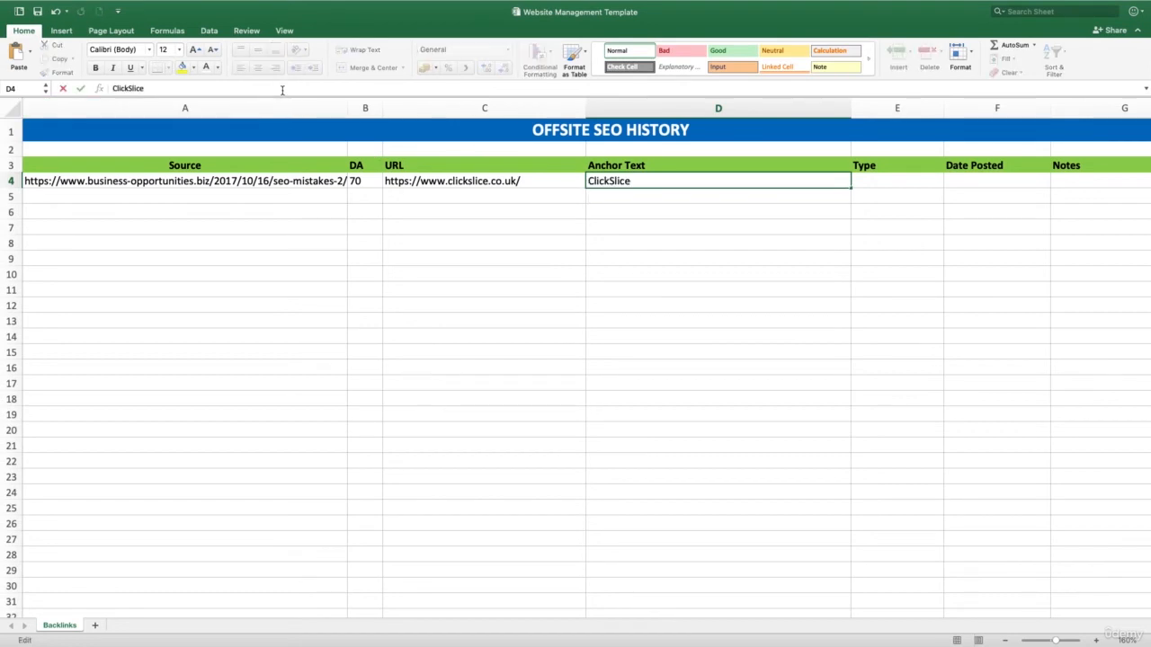
{"action": "key", "text": "Return"}
Enter Branded as the anchor type in Type cell E4.
{"action": "left_click", "coordinate": [876, 180]}
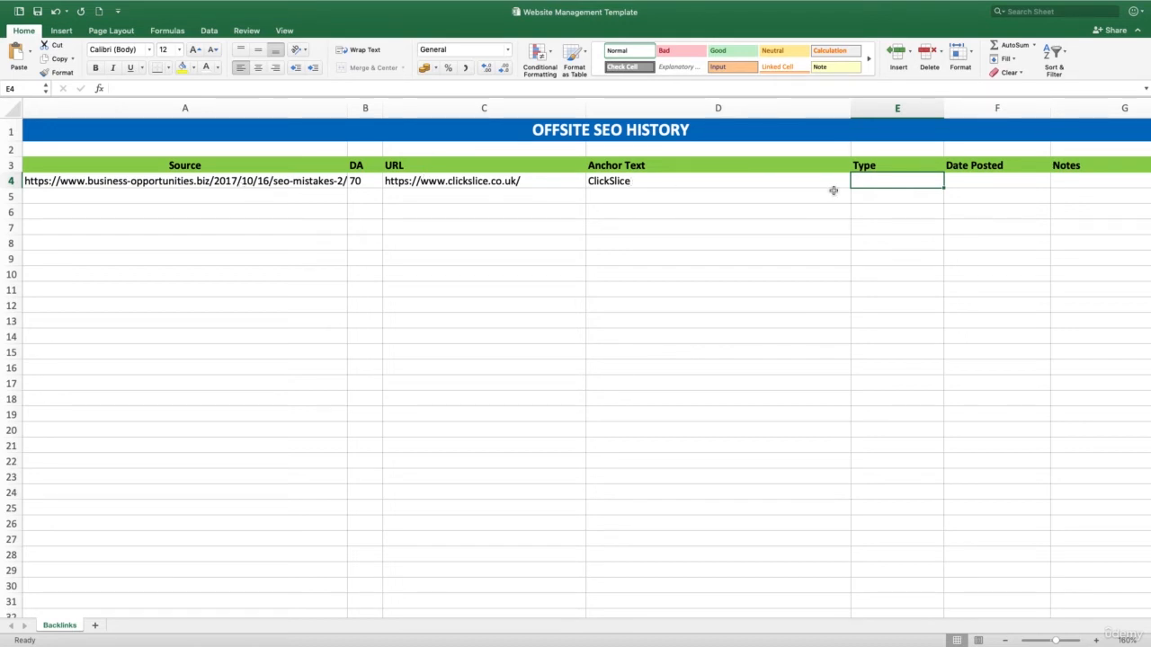
{"action": "type", "text": "Branded"}
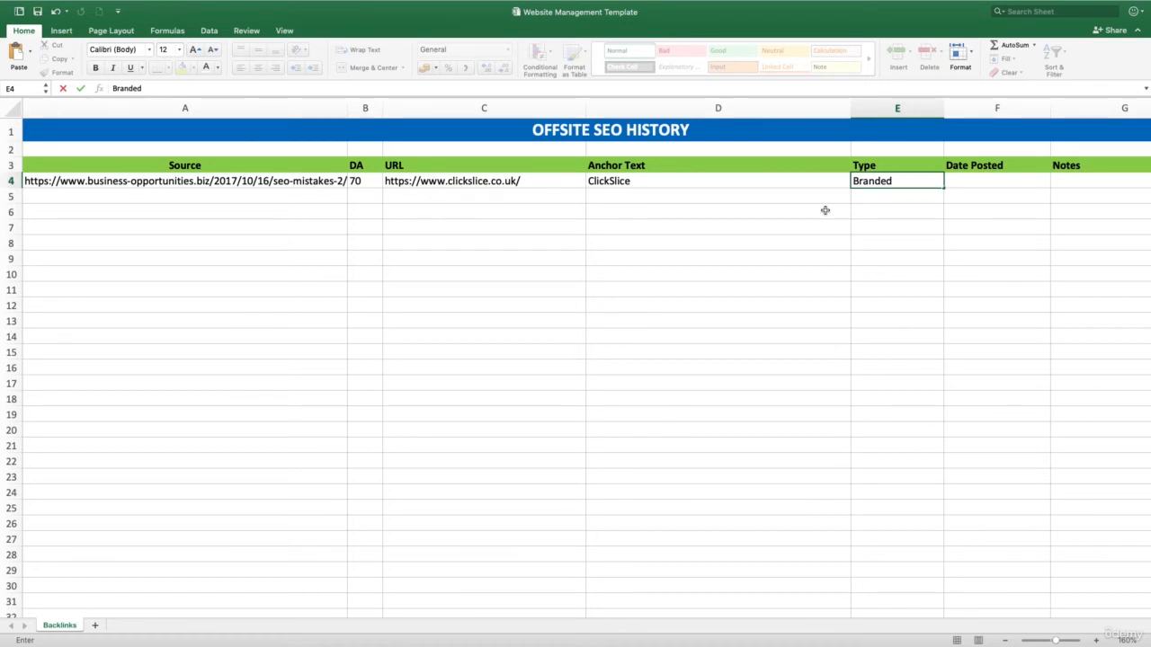
{"action": "key", "text": "Return"}
Copy the source address from cell A4 and open that article in a new browser tab.
{"action": "left_click", "coordinate": [990, 178]}
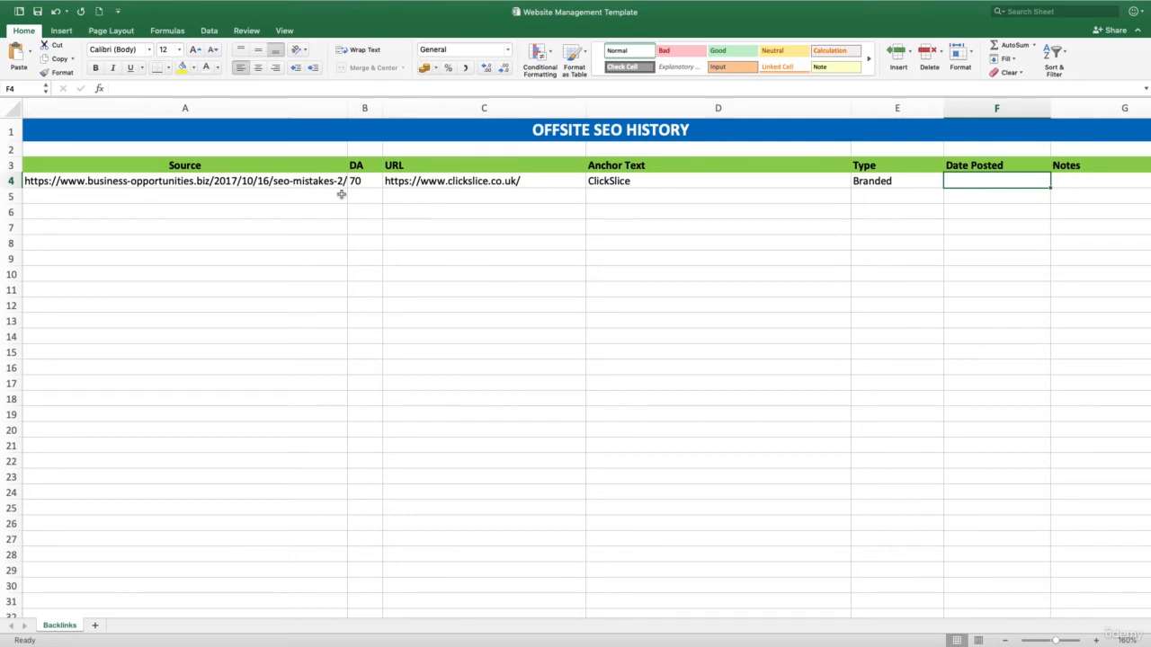
{"action": "left_click", "coordinate": [308, 181]}
{"action": "key", "text": "super+c"}
{"action": "key", "text": "ctrl+Right"}
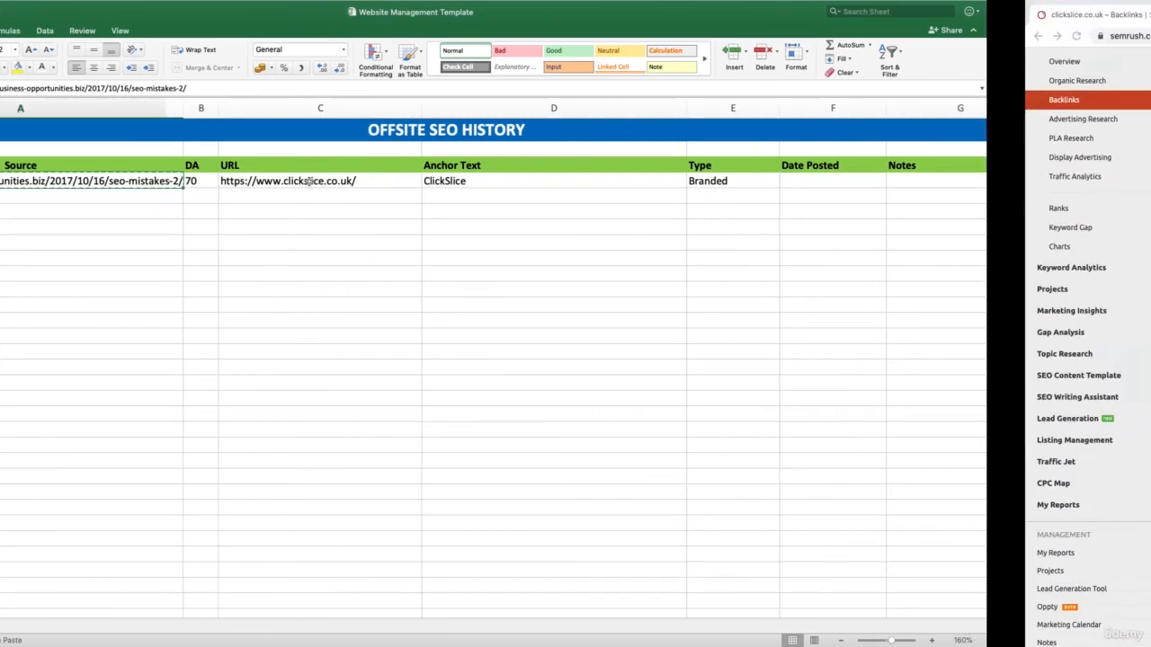
{"action": "left_click", "coordinate": [162, 14]}
{"action": "key", "text": "super+v"}
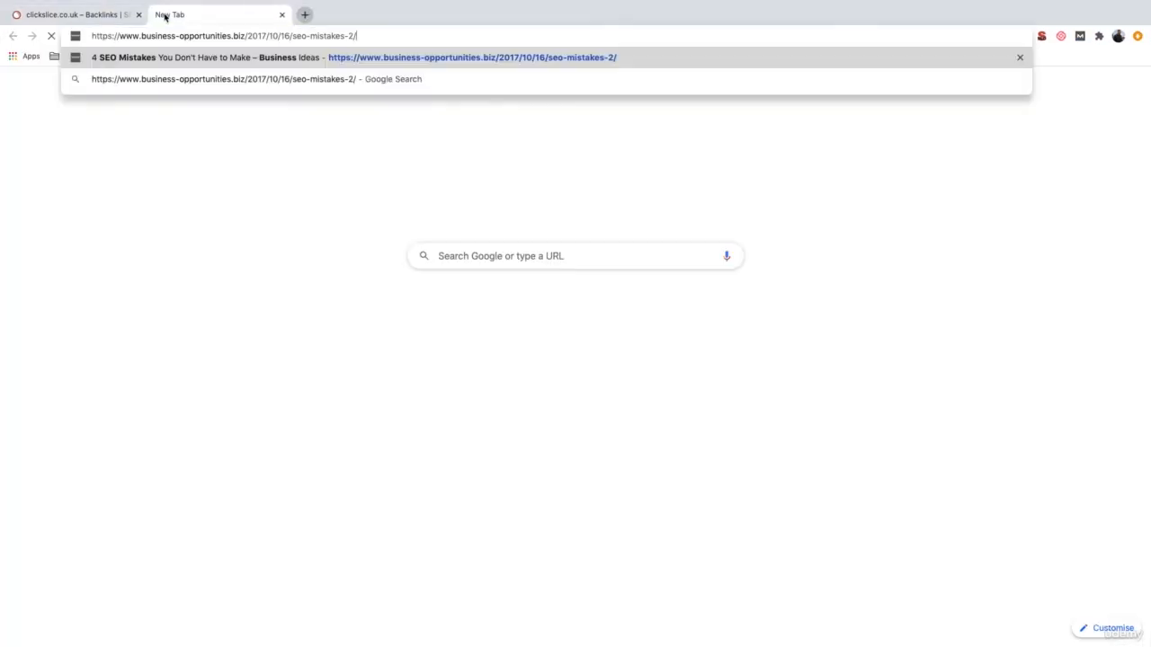
{"action": "key", "text": "Return"}
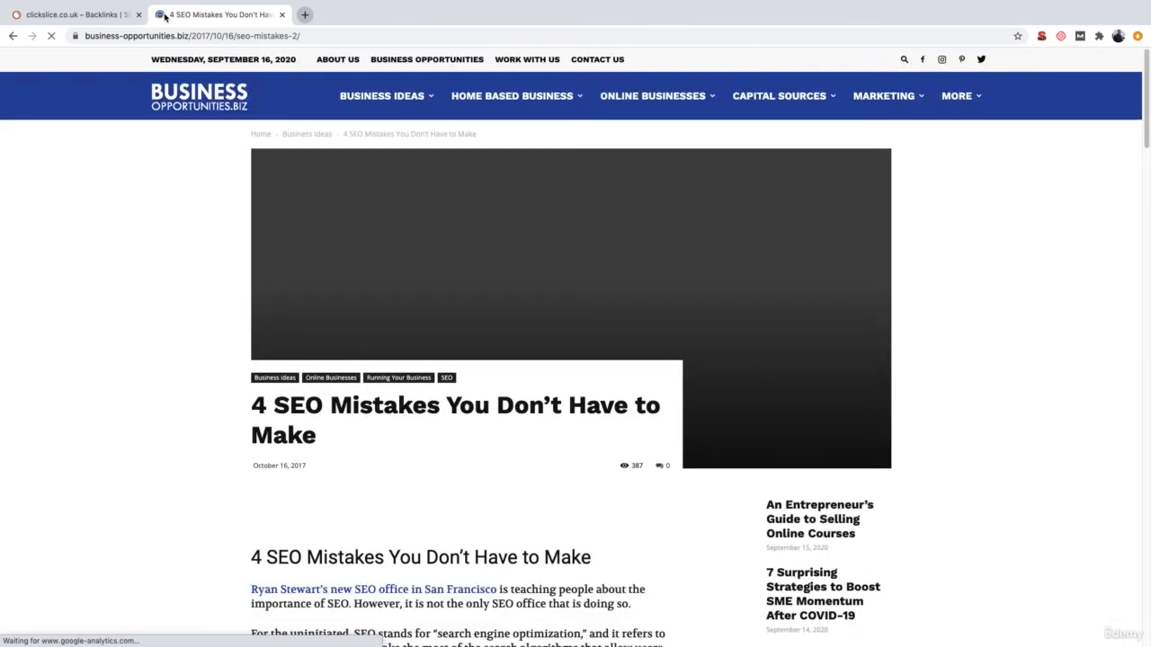
Copy the article's publication date, October 16, 2017, as plain text into Date Posted cell F4 of the Excel sheet.
{"action": "scroll", "coordinate": [321, 312], "scroll_direction": "down", "scroll_amount": 3}
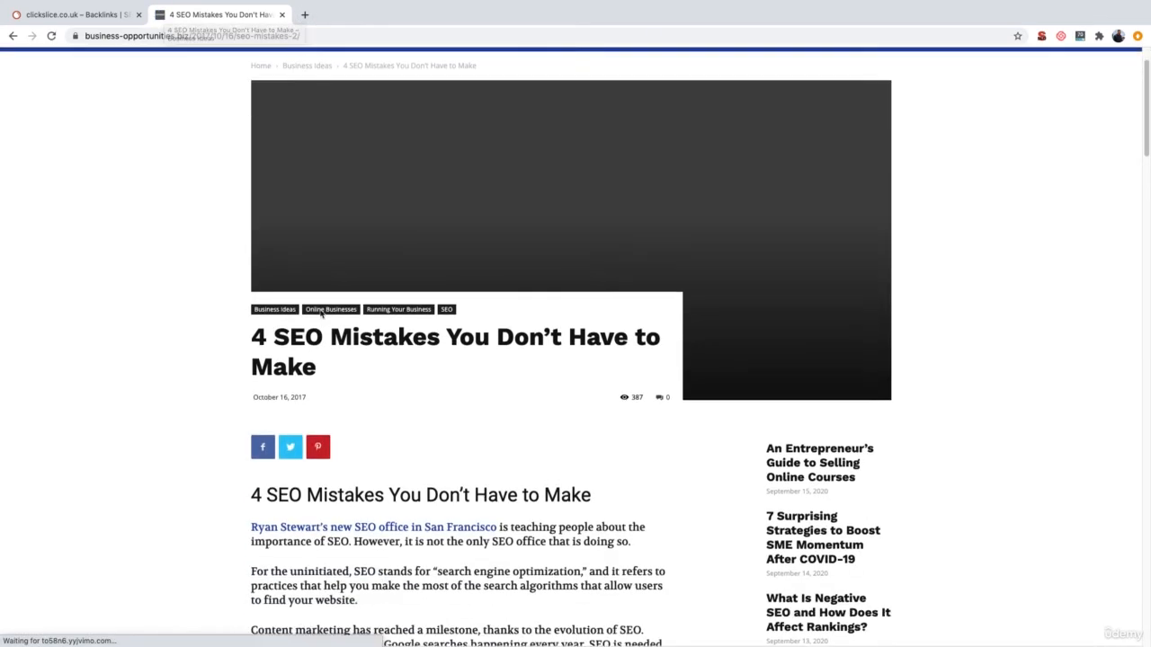
{"action": "triple_click", "coordinate": [267, 371]}
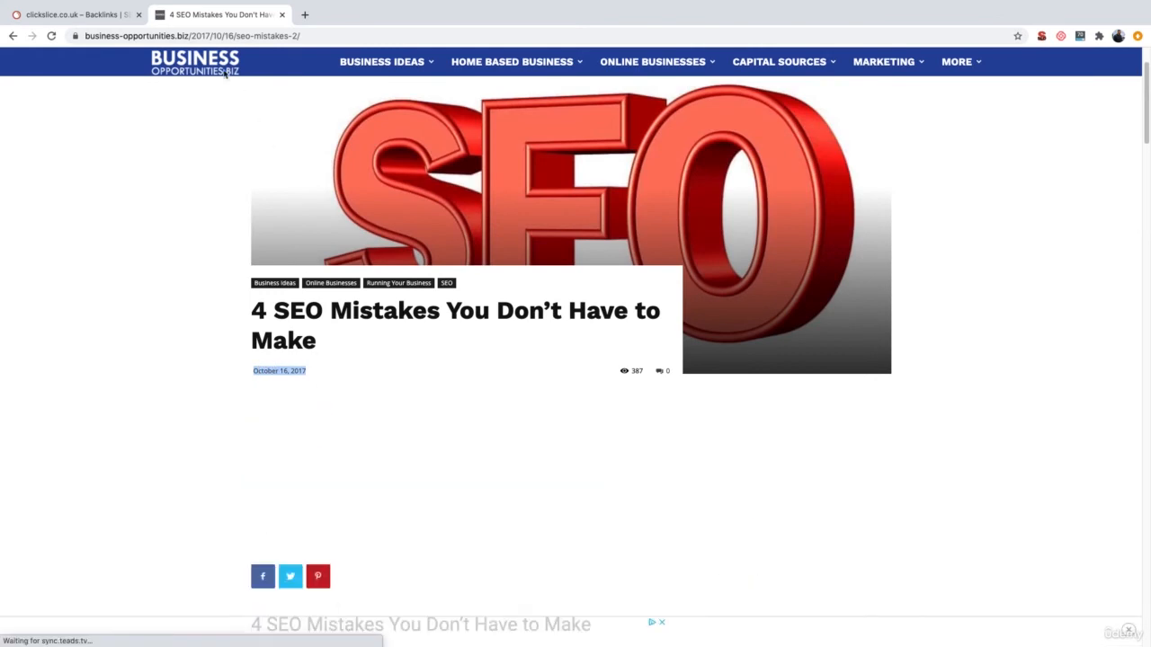
{"action": "left_click", "coordinate": [205, 35]}
{"action": "key", "text": "super+v"}
{"action": "key", "text": "super+a"}
{"action": "key", "text": "ctrl+Left"}
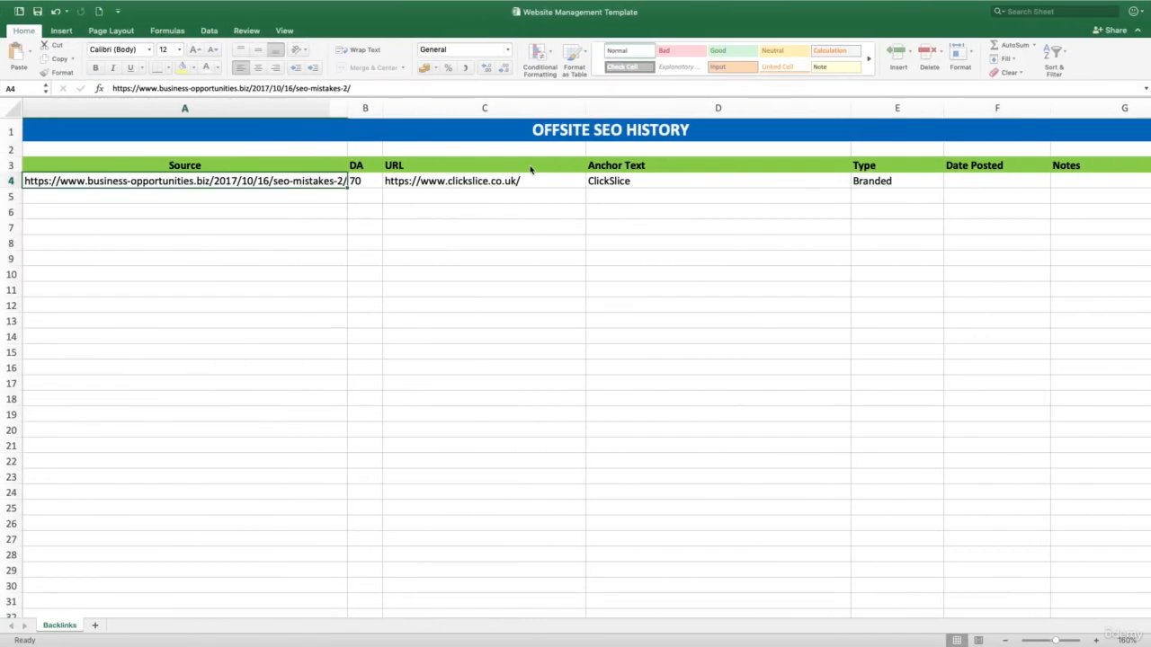
{"action": "left_click", "coordinate": [976, 184]}
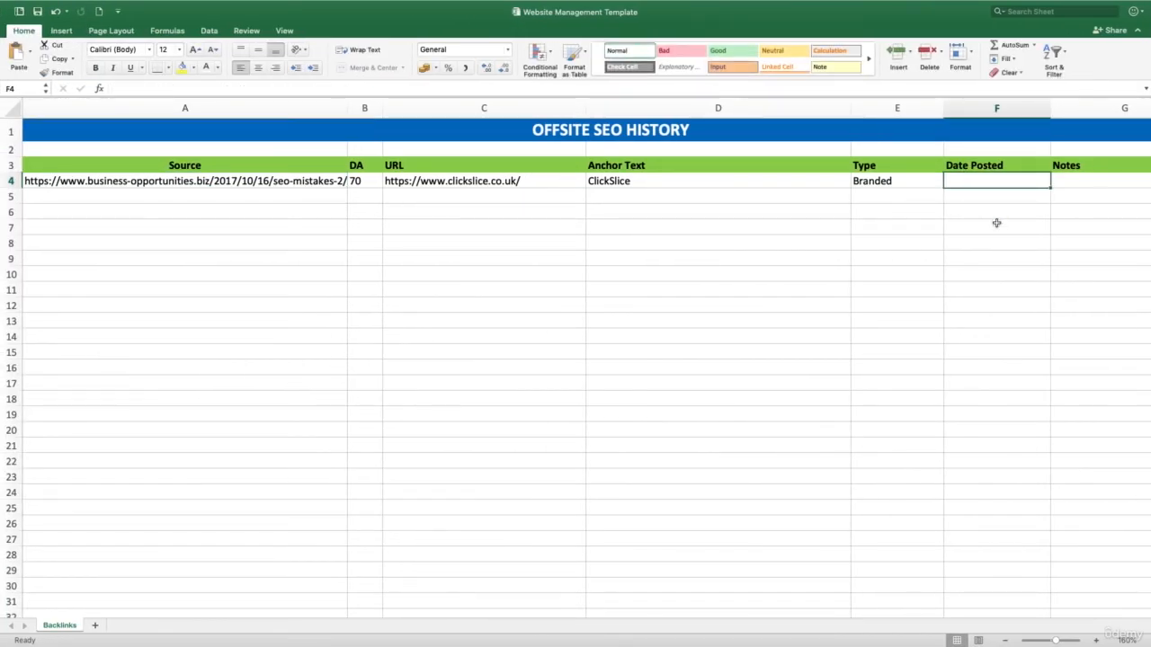
{"action": "key", "text": "super+v"}
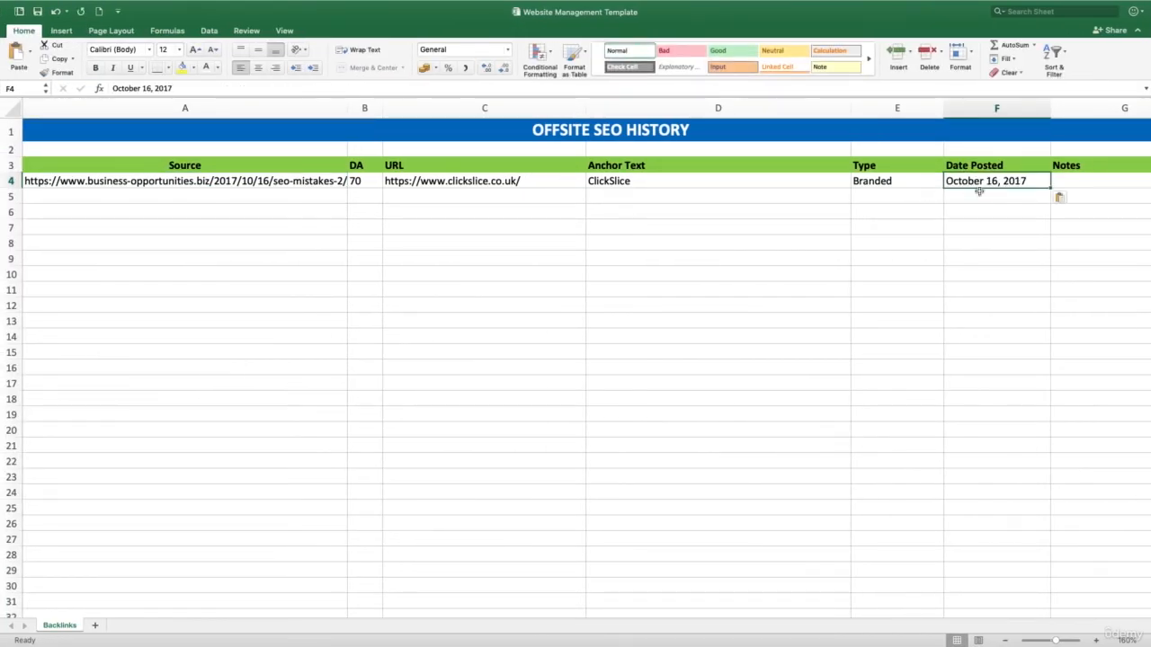
Compare the backlink's First Seen date in the Semrush report with the publication date on the article page in the browser.
{"action": "key", "text": "super+Tab"}
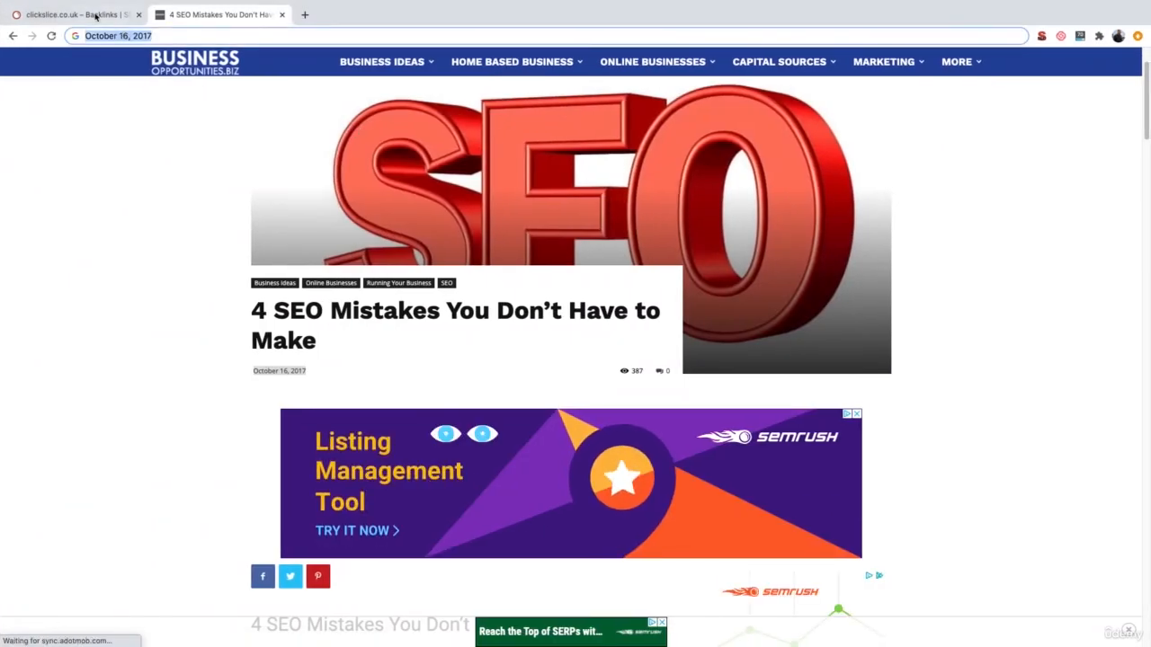
{"action": "left_click", "coordinate": [94, 16]}
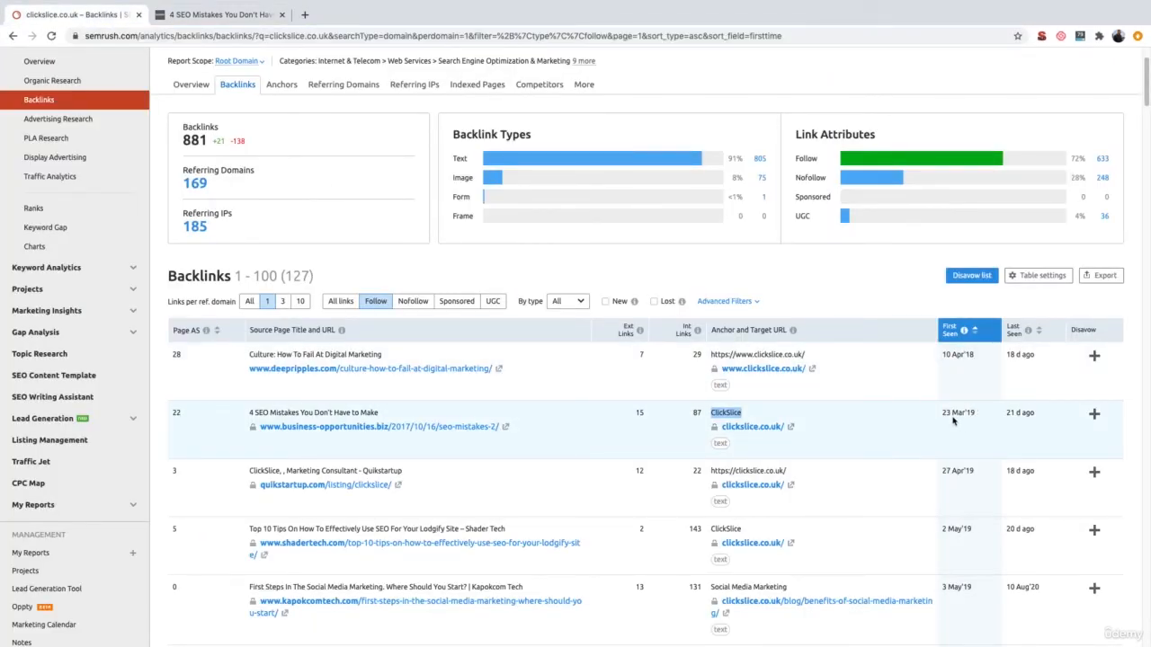
{"action": "left_click", "coordinate": [959, 446]}
{"action": "triple_click", "coordinate": [958, 412]}
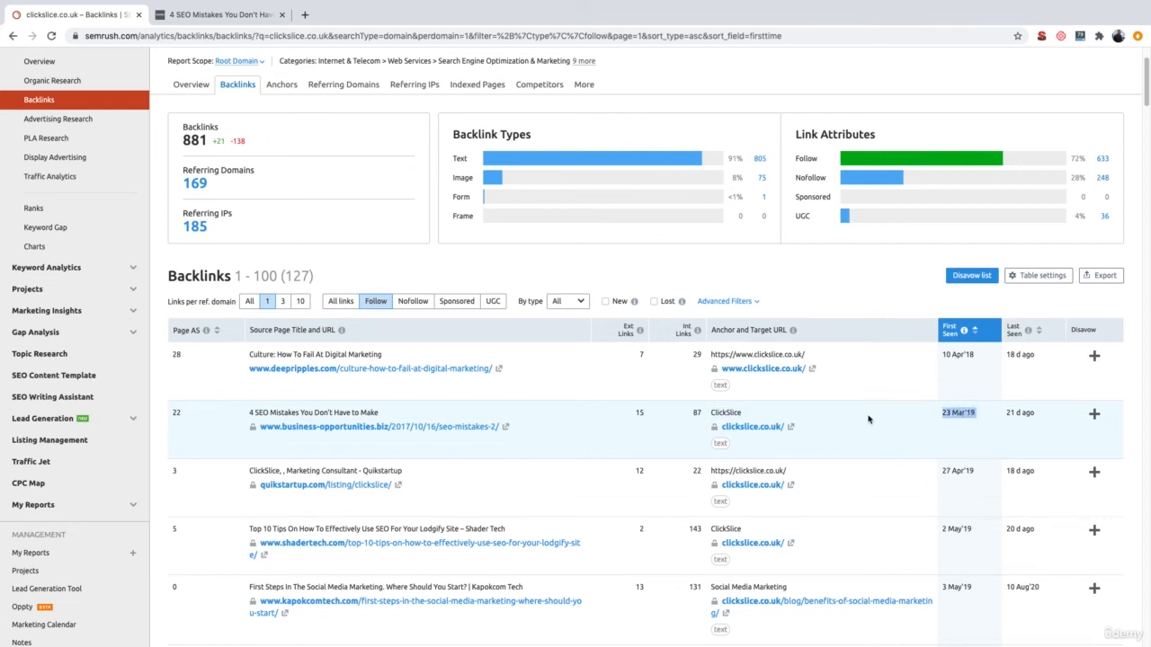
{"action": "left_click", "coordinate": [218, 15]}
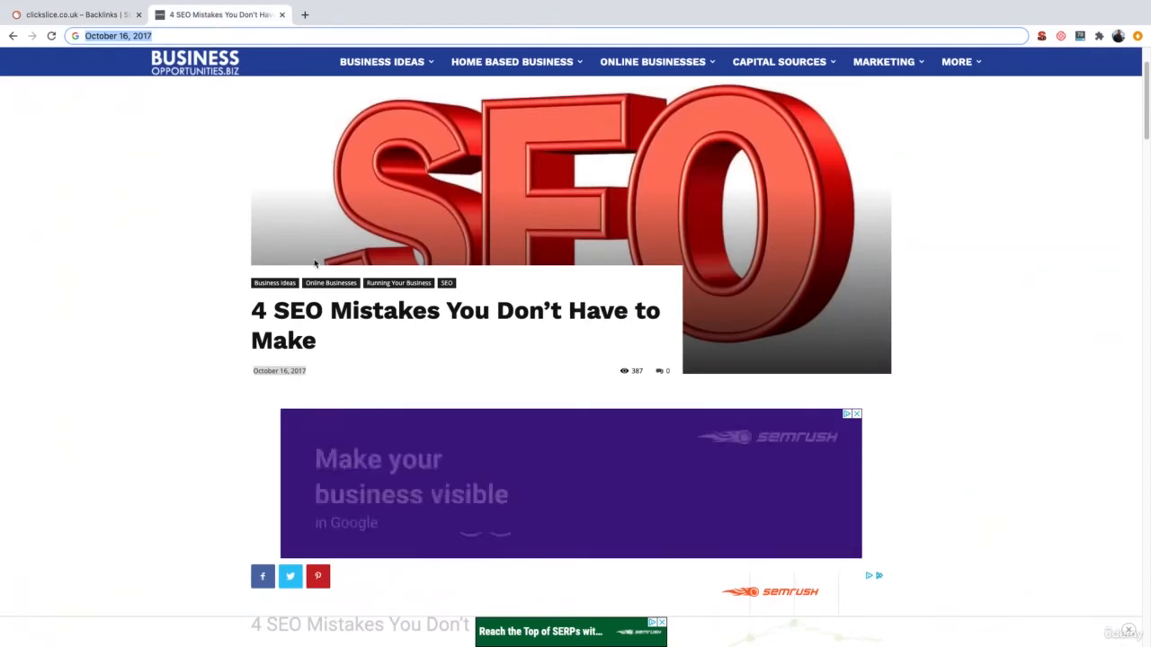
{"action": "left_click", "coordinate": [311, 378]}
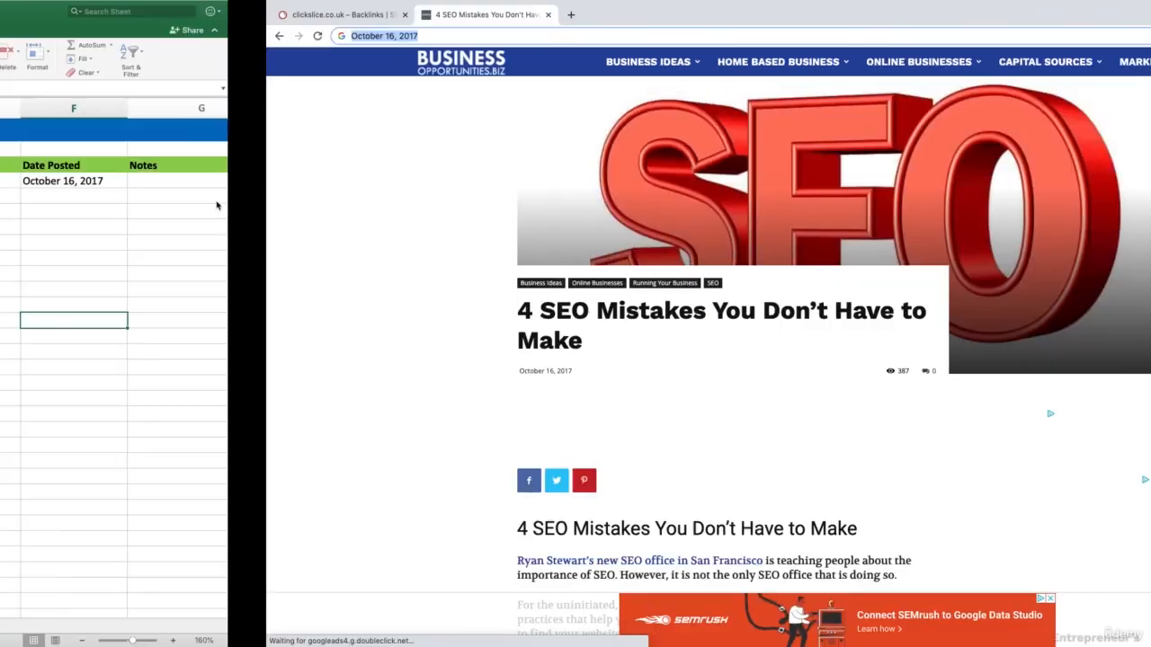
Switch to the Excel sheet and enter Guest post in Notes cell G4.
{"action": "scroll", "coordinate": [503, 207], "scroll_direction": "right", "scroll_amount": 3}
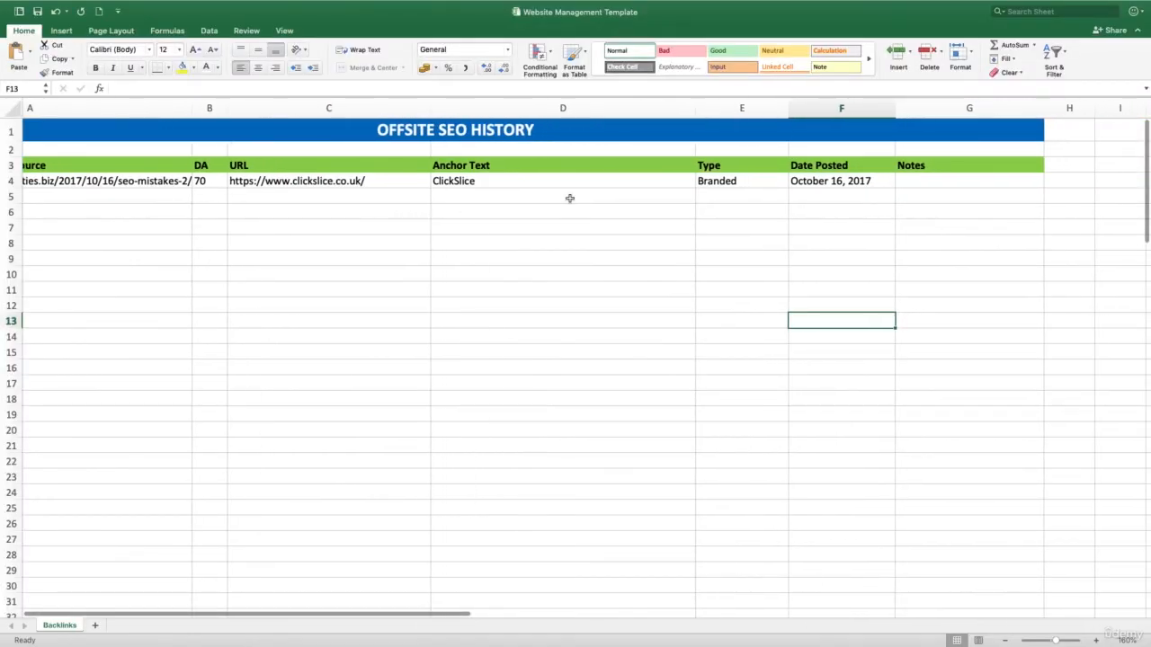
{"action": "left_click", "coordinate": [918, 180]}
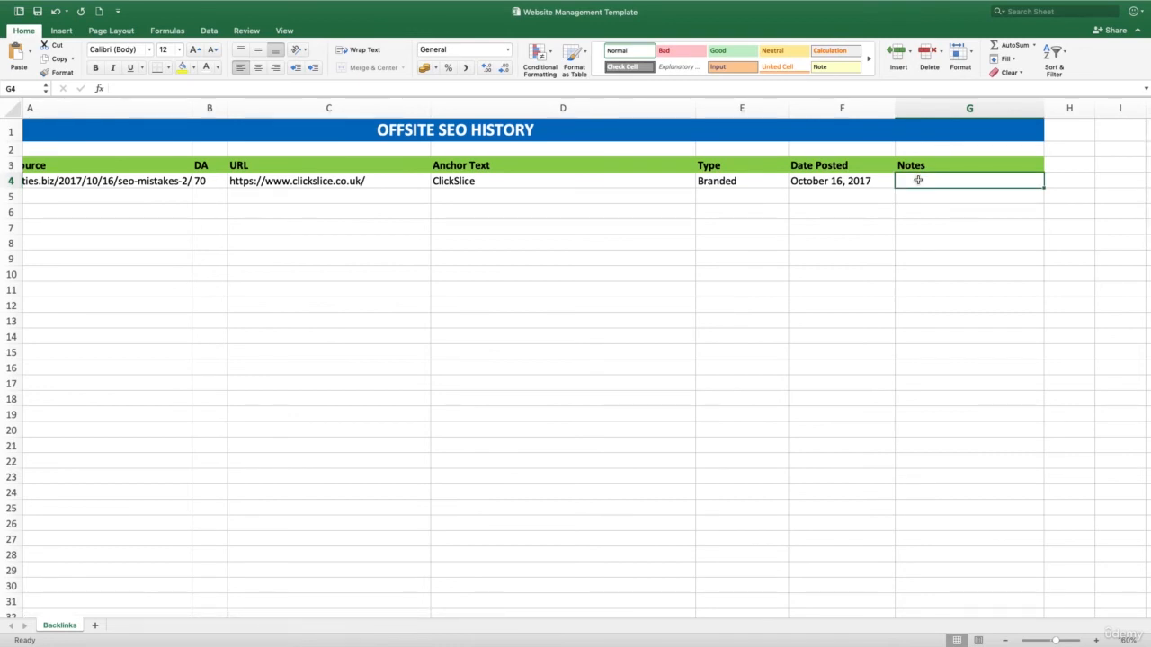
{"action": "type", "text": "Guest post"}
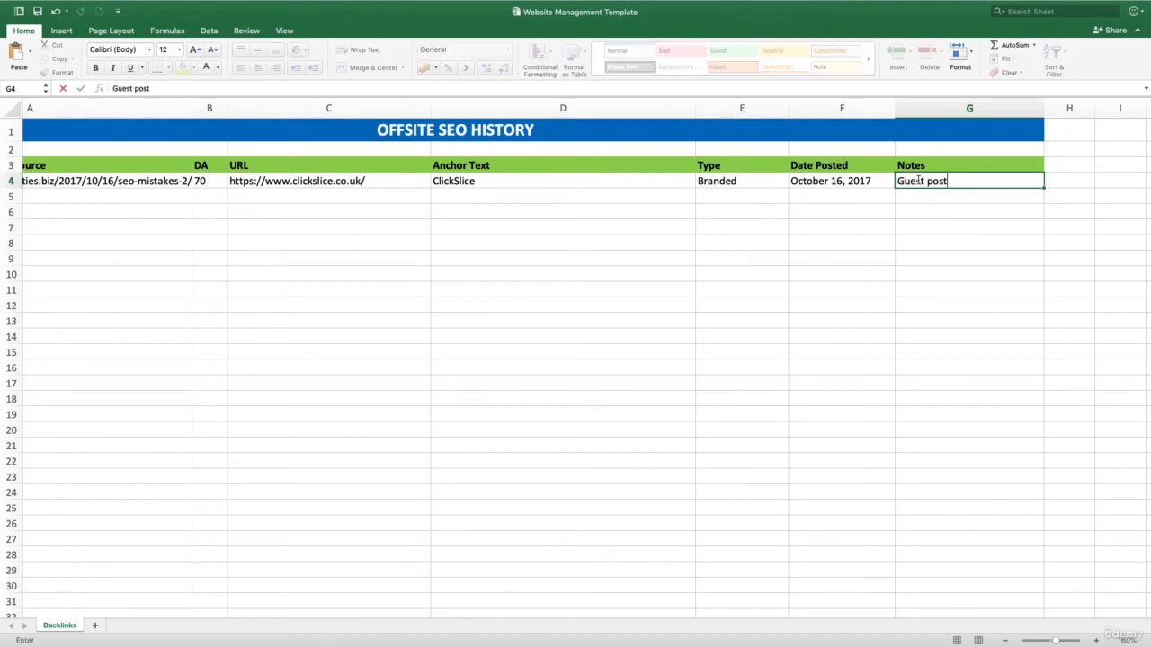
{"action": "left_click", "coordinate": [965, 261]}
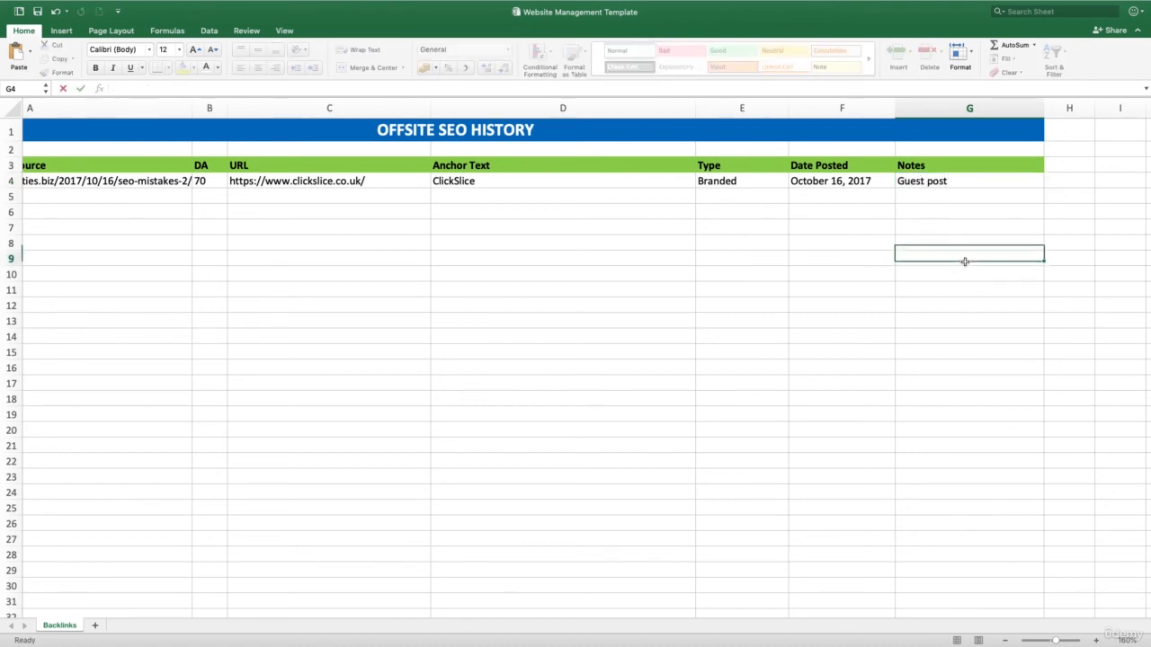
Replace the note in Notes cell G4 with Skyscraper tech.
{"action": "left_click", "coordinate": [950, 182]}
{"action": "key", "text": "Delete"}
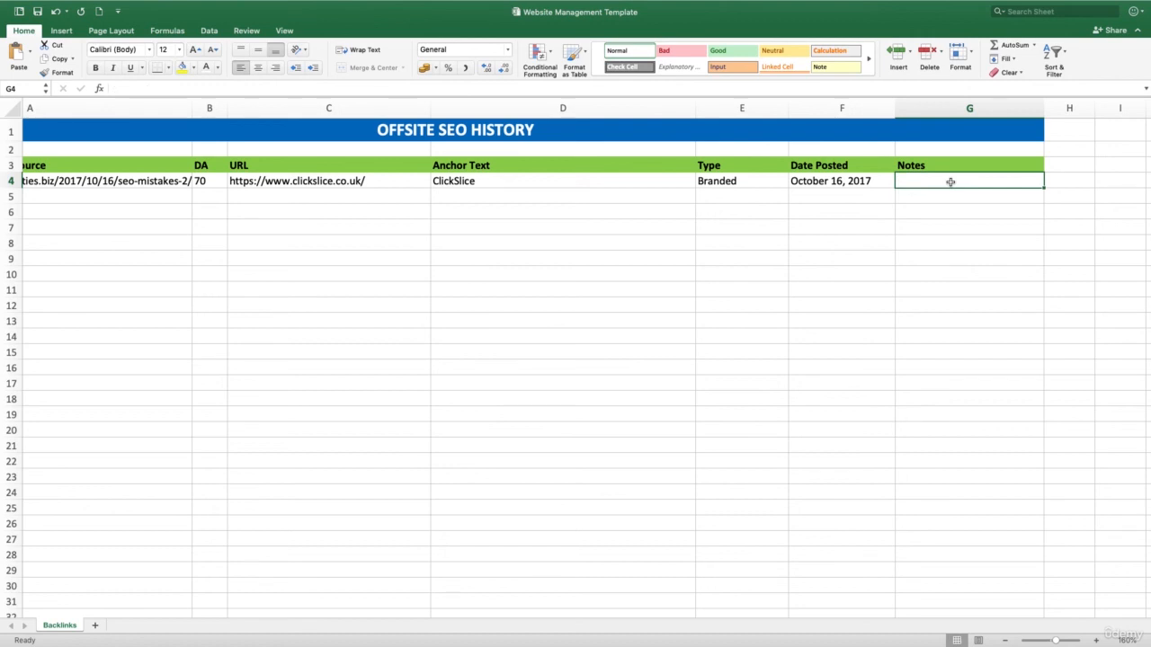
{"action": "type", "text": "Skyscraper tech"}
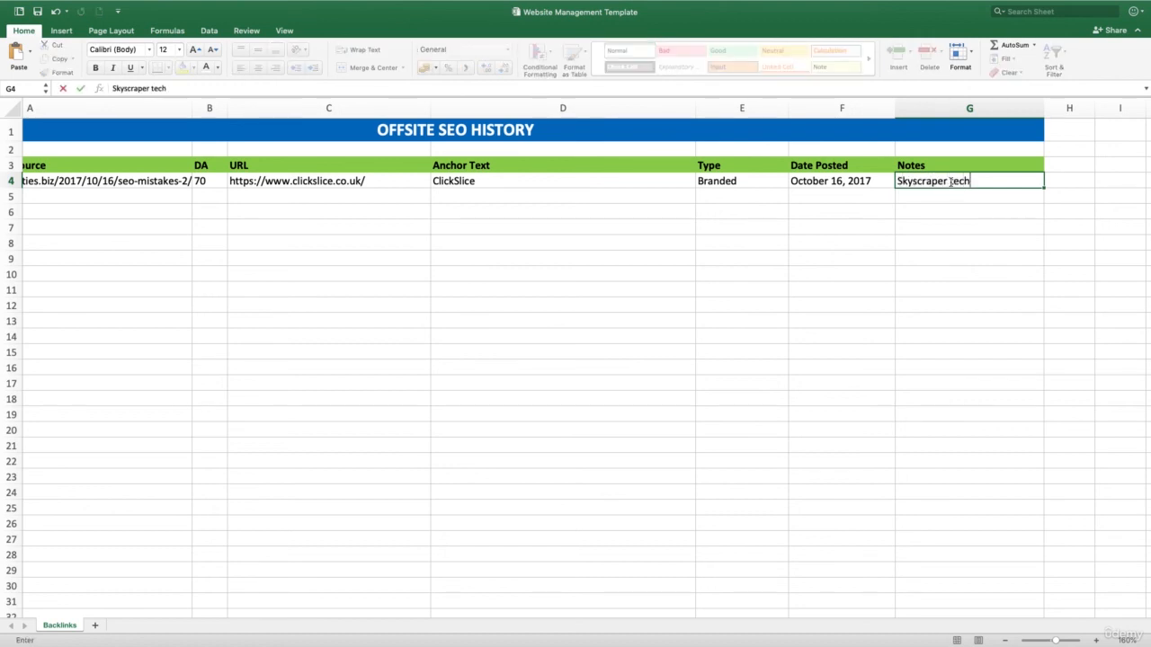
{"action": "left_click", "coordinate": [953, 255]}
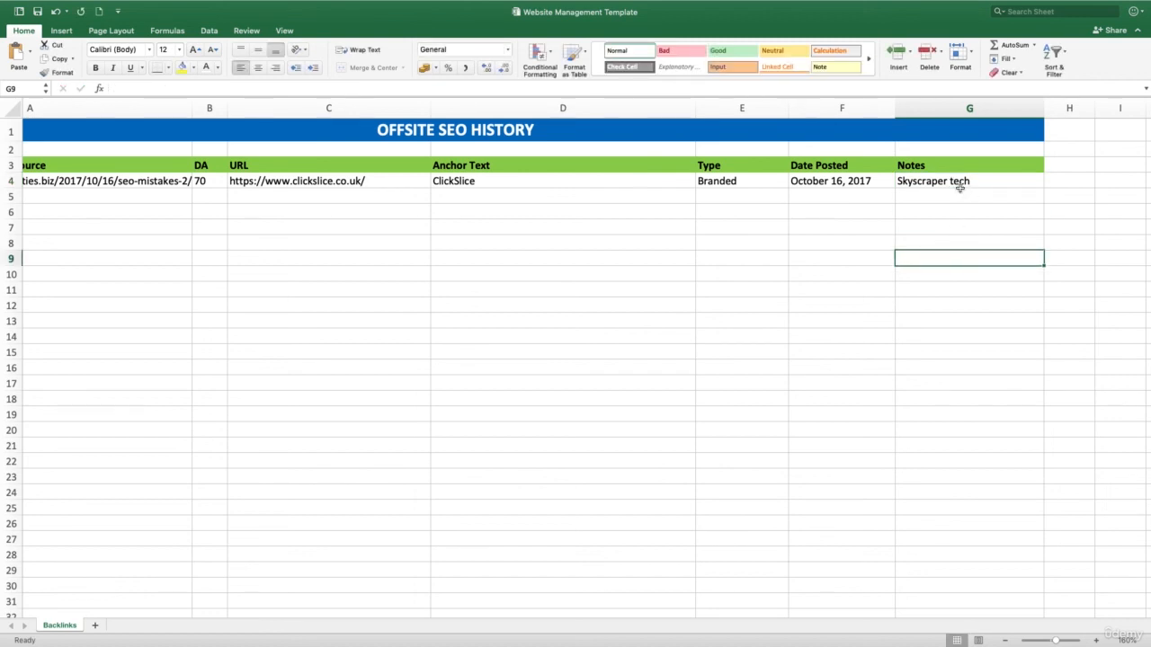
{"action": "scroll", "coordinate": [953, 206], "scroll_direction": "left", "scroll_amount": 3}
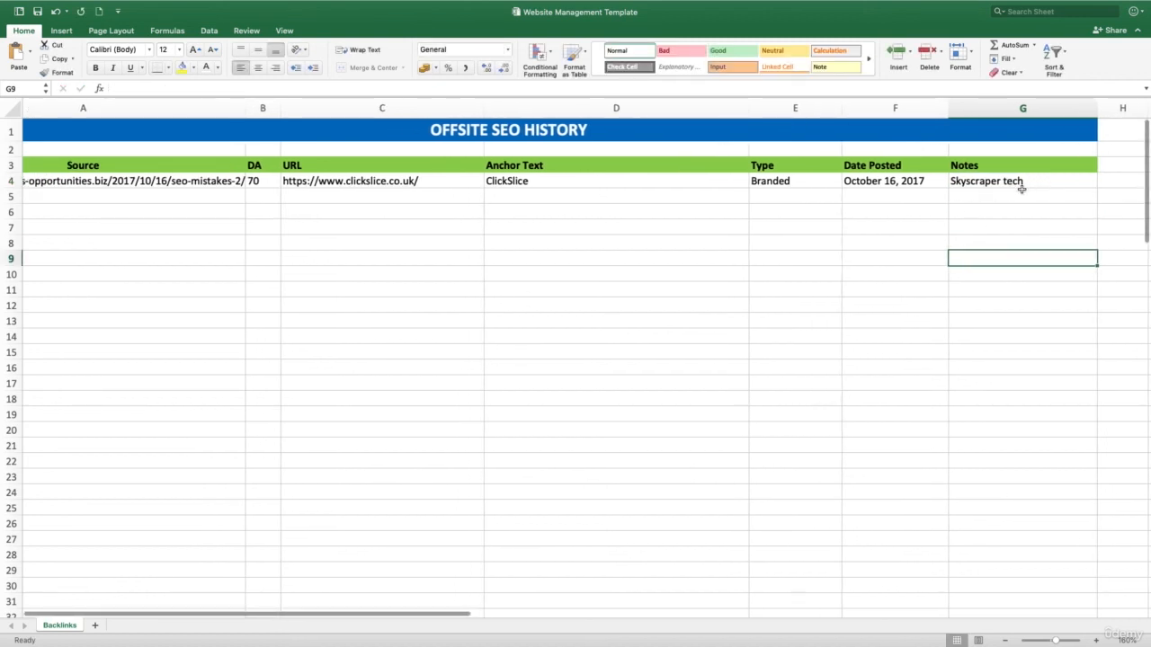
{"action": "scroll", "coordinate": [996, 211], "scroll_direction": "left", "scroll_amount": 5}
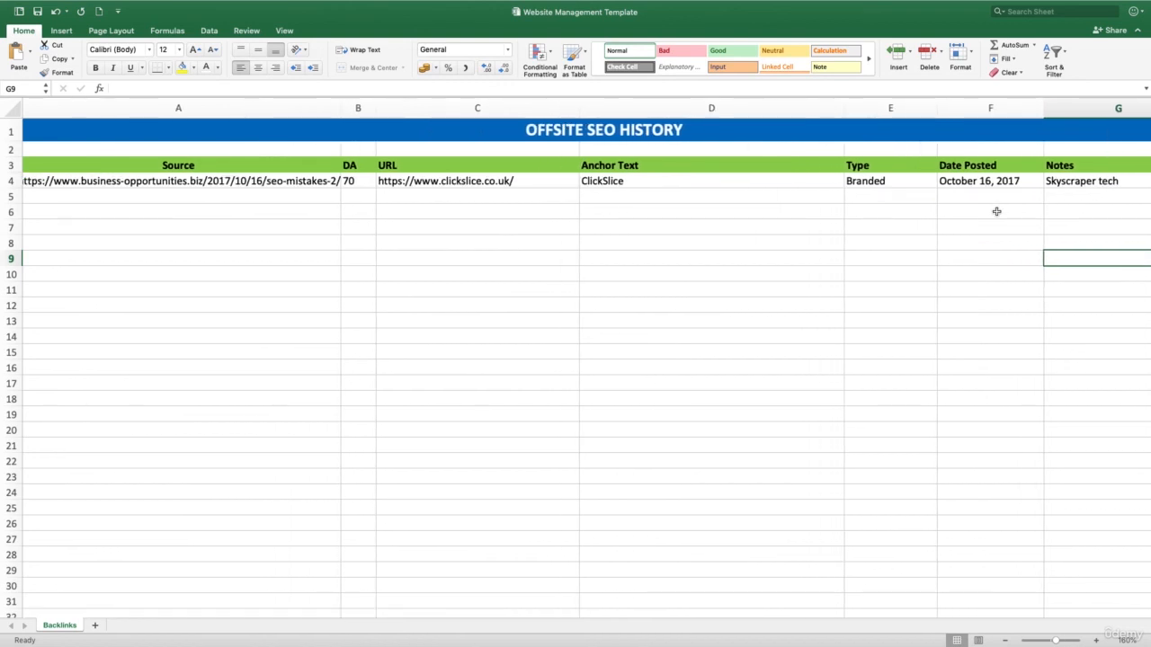
{"action": "scroll", "coordinate": [996, 211], "scroll_direction": "left", "scroll_amount": 1}
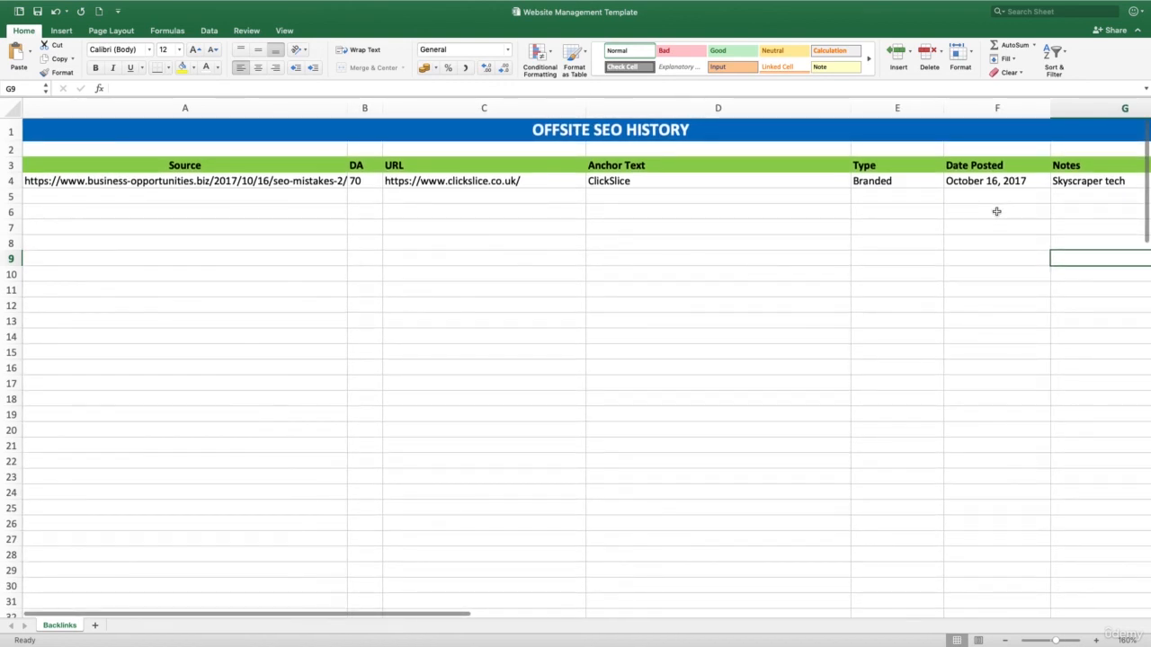